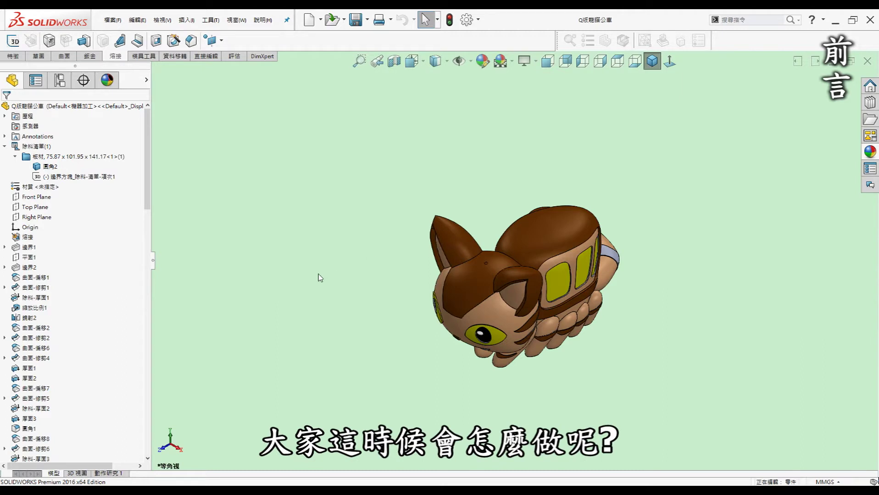
- Orbit the cat-bus to show its top and side, then sketch on its Top Plane
{"action": "mouse_move", "coordinate": [526, 306]}
{"action": "middle_mouse_down"}
{"action": "mouse_move", "coordinate": [572, 280]}
{"action": "mouse_move", "coordinate": [578, 309]}
{"action": "middle_mouse_up"}
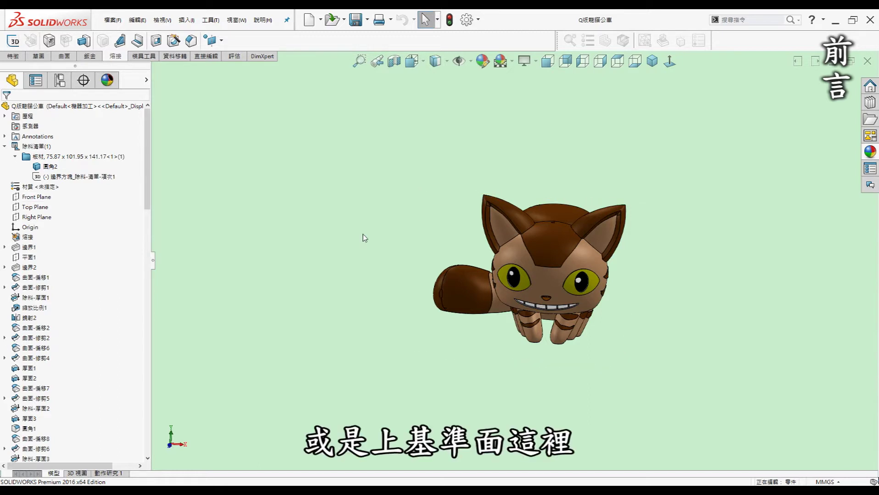
{"action": "key", "text": "ctrl+5"}
{"action": "left_click", "coordinate": [35, 207]}
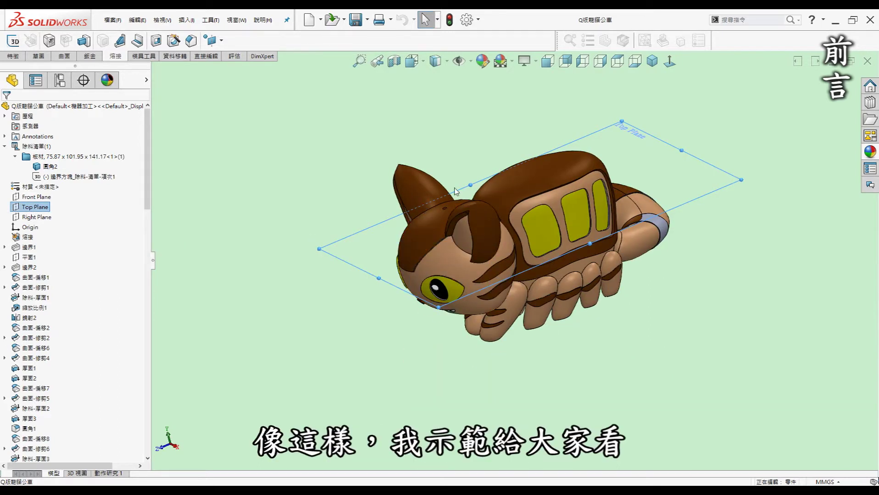
{"action": "left_click", "coordinate": [482, 179]}
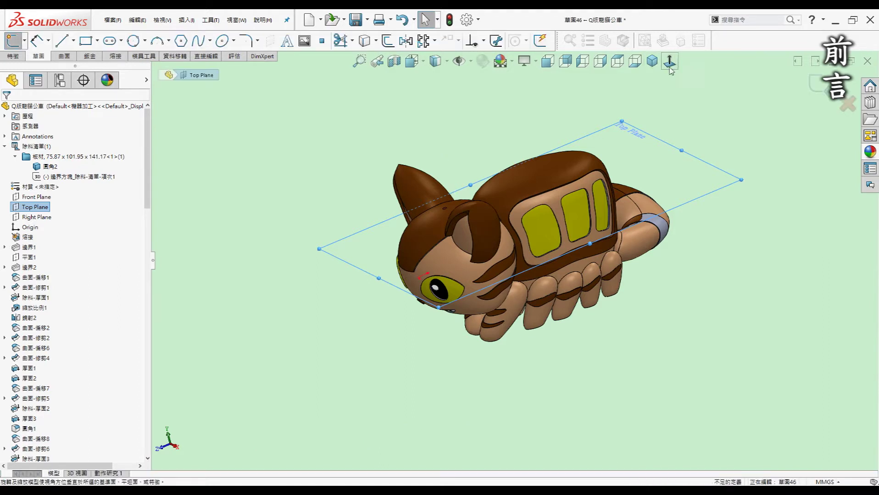
- Draw a rough 106 × 154 rectangle around the cat-bus in top view, then discard the sketch
{"action": "key", "text": "ctrl+8"}
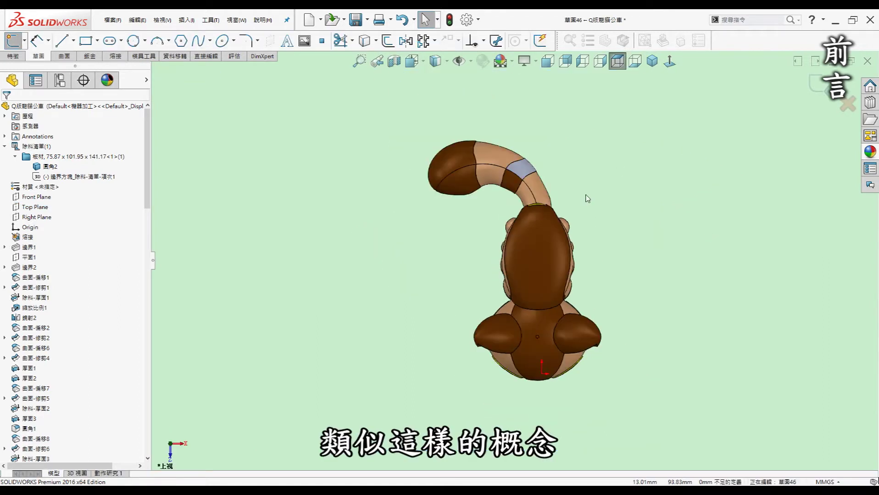
{"action": "left_click", "coordinate": [86, 40]}
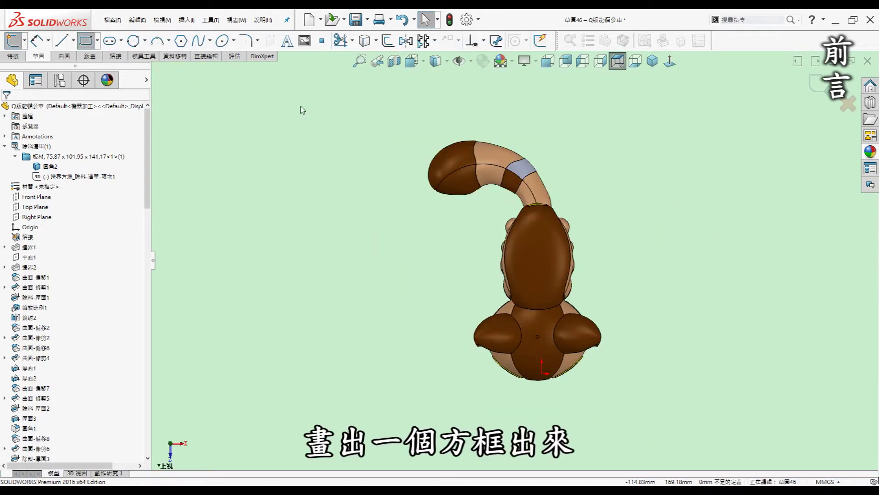
{"action": "left_click", "coordinate": [422, 127]}
{"action": "left_click", "coordinate": [601, 388]}
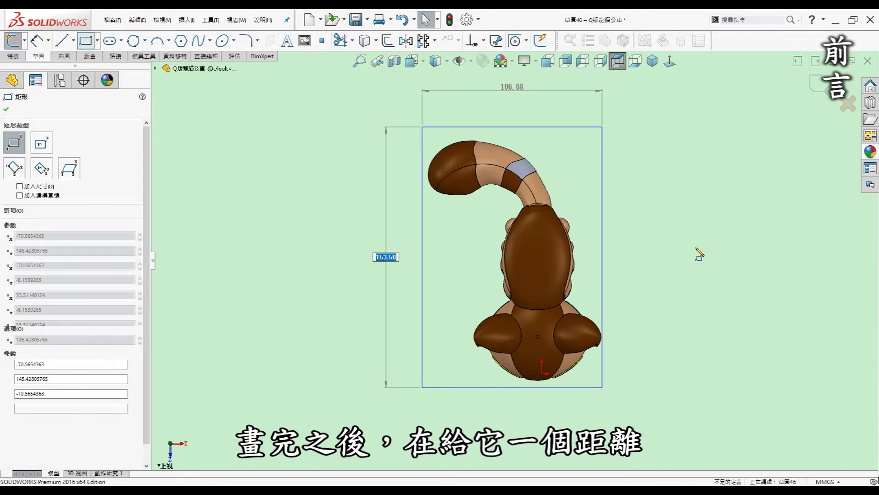
{"action": "key", "text": "Escape"}
{"action": "key", "text": "Escape"}
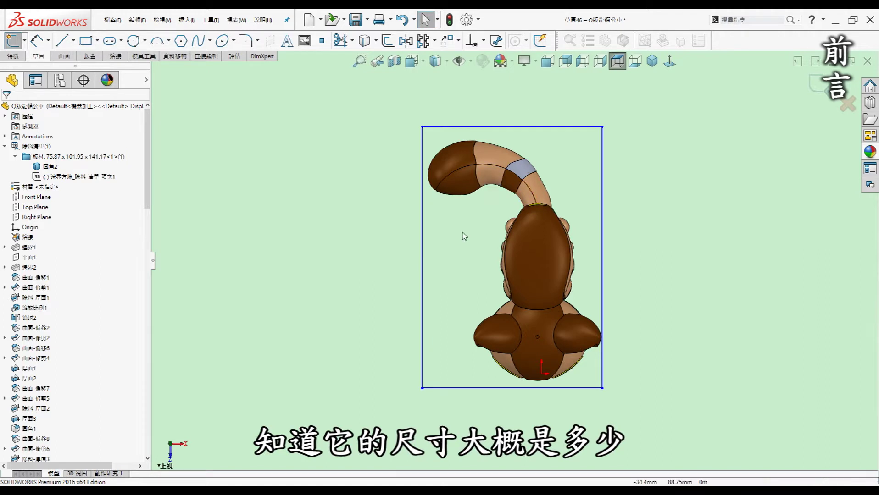
{"action": "left_click", "coordinate": [653, 62]}
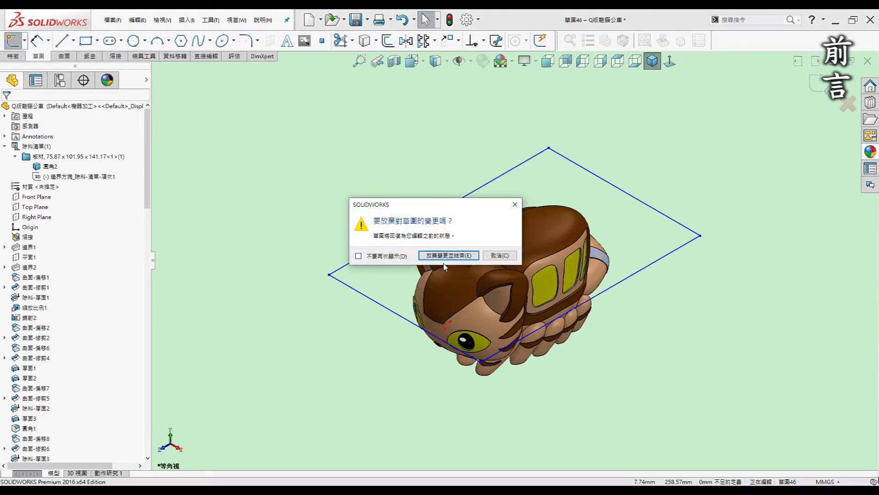
{"action": "left_click", "coordinate": [444, 260]}
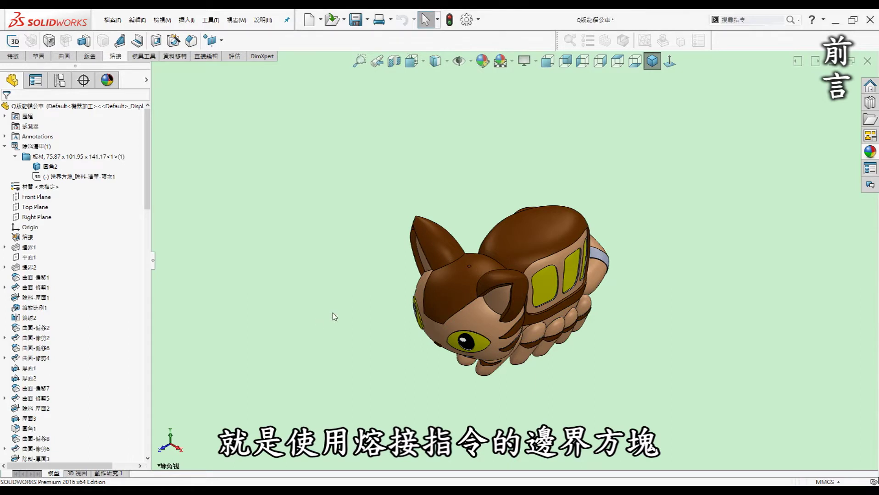
- Show the cat-bus's cut-list 3D bounding box, then clear the selection
{"action": "right_click", "coordinate": [106, 177]}
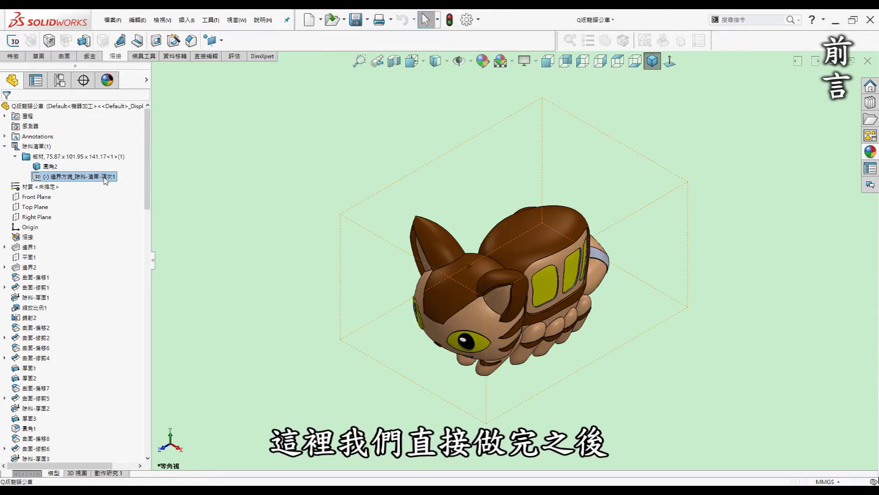
{"action": "left_click", "coordinate": [301, 200]}
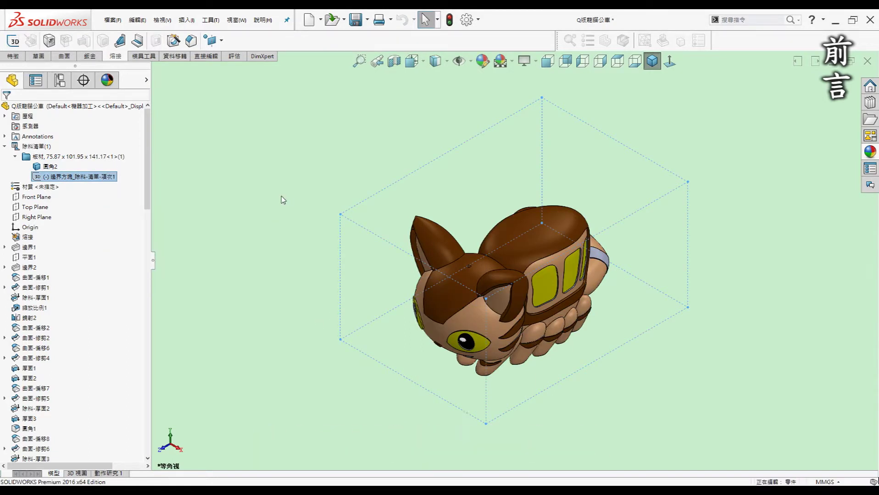
{"action": "key", "text": "Escape"}
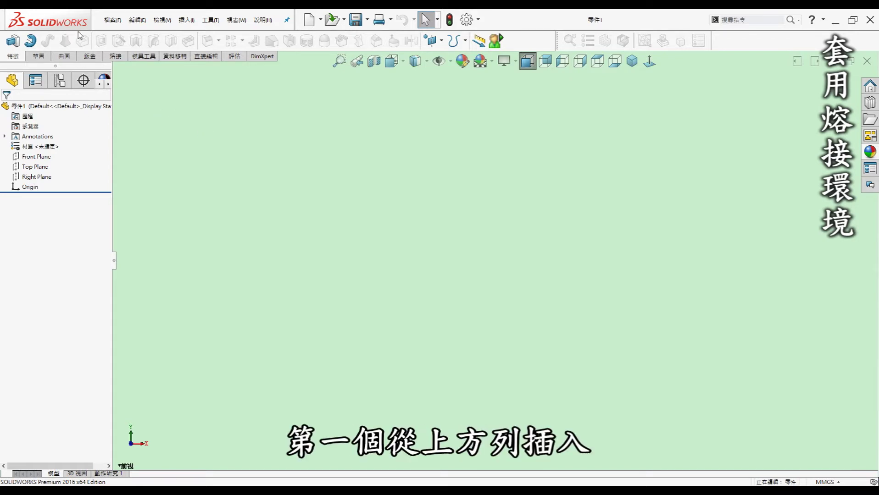
{"action": "left_click", "coordinate": [185, 21]}
{"action": "mouse_move", "coordinate": [220, 167]}
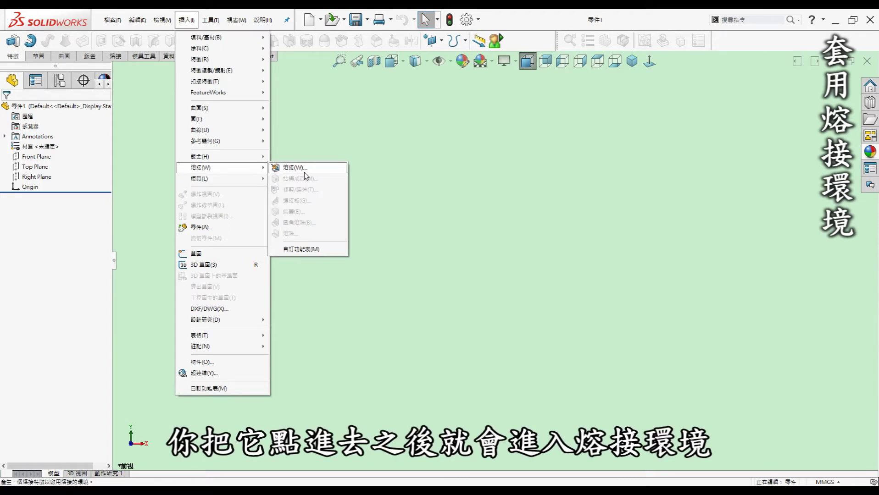
{"action": "left_click", "coordinate": [333, 174]}
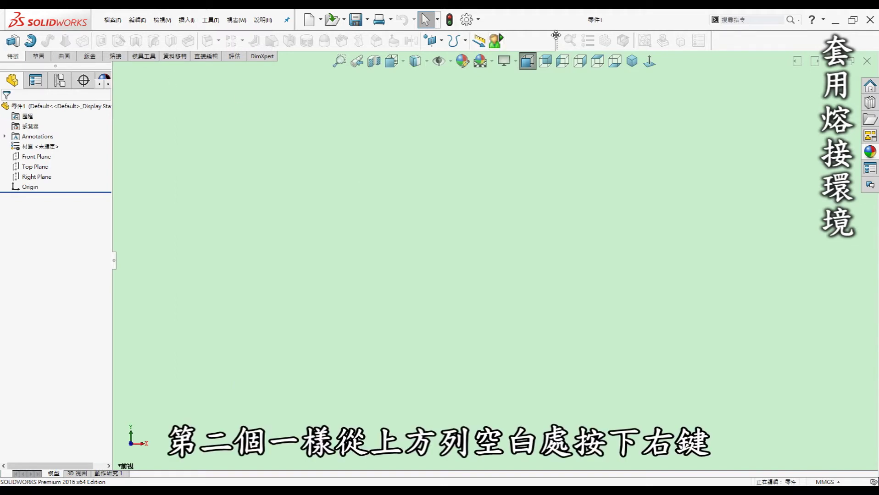
{"action": "right_click", "coordinate": [512, 42]}
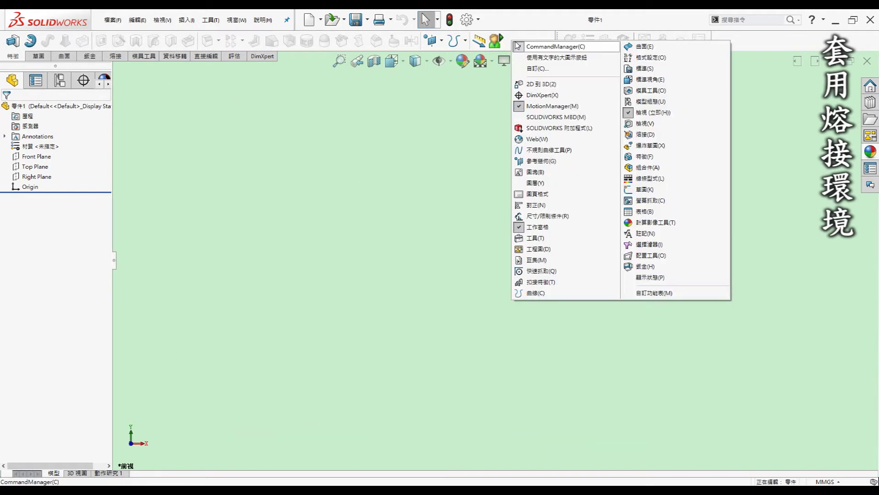
{"action": "left_click", "coordinate": [639, 138]}
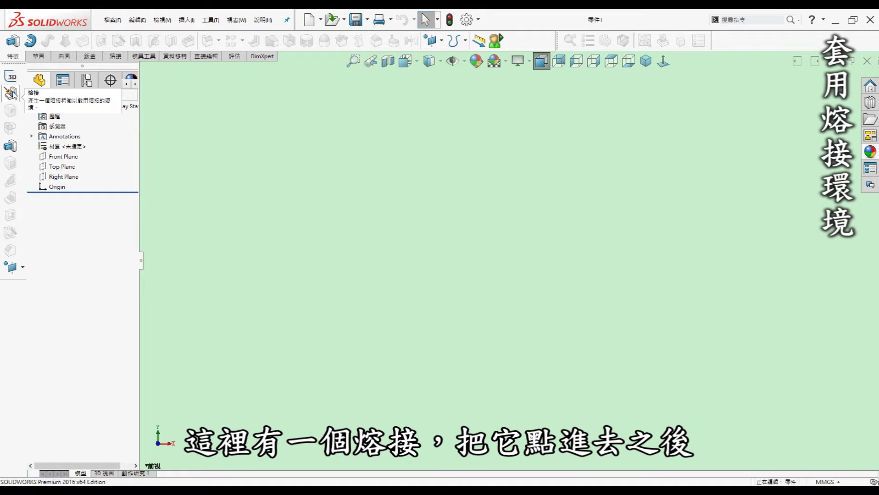
{"action": "right_click", "coordinate": [537, 43]}
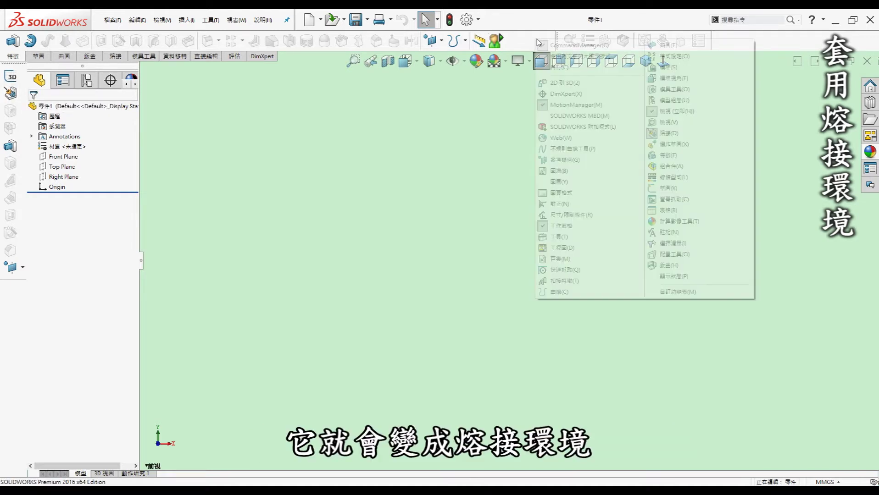
{"action": "left_click", "coordinate": [651, 134]}
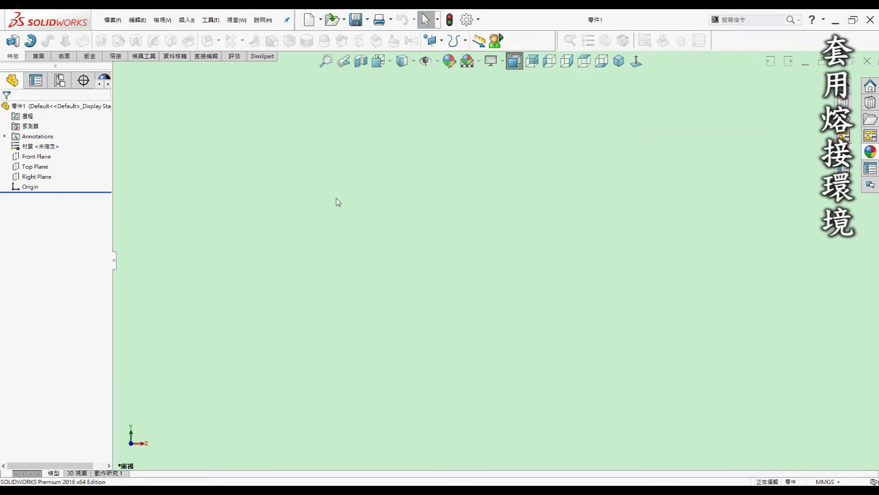
- Enable the Weldments command tab through Tools > Customize
{"action": "left_click", "coordinate": [211, 20]}
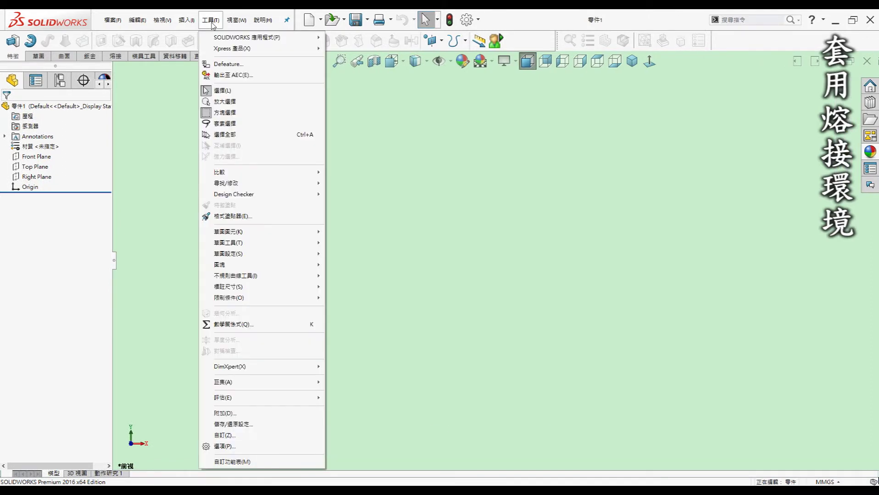
{"action": "left_click", "coordinate": [250, 435]}
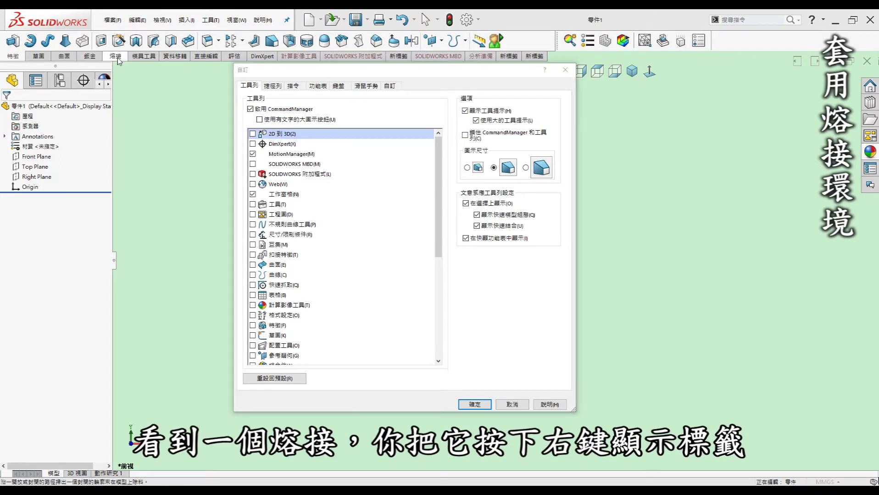
{"action": "right_click", "coordinate": [119, 61]}
{"action": "left_click", "coordinate": [169, 199]}
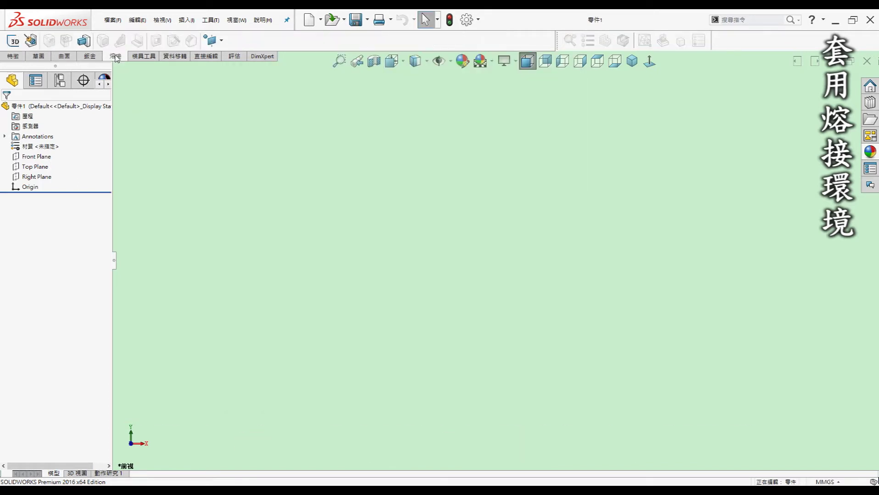
{"action": "left_click", "coordinate": [115, 54]}
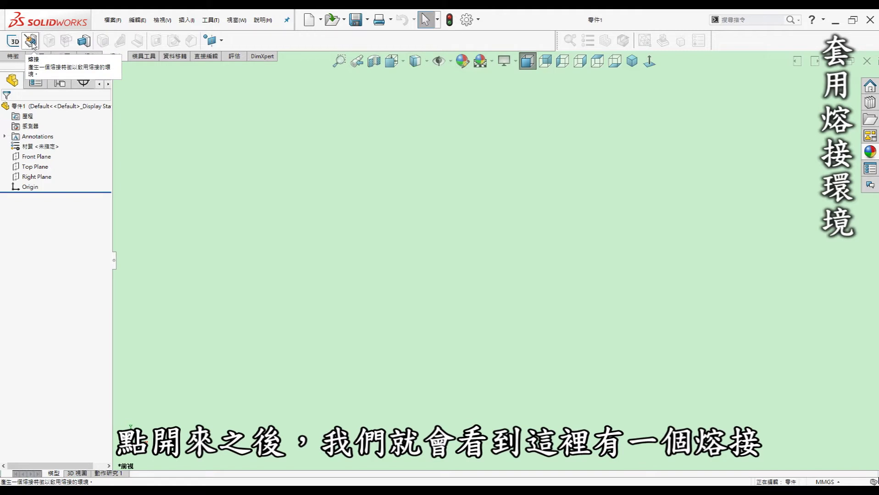
- Add the Weldment feature to the empty part and clear the selection
{"action": "left_click", "coordinate": [32, 42]}
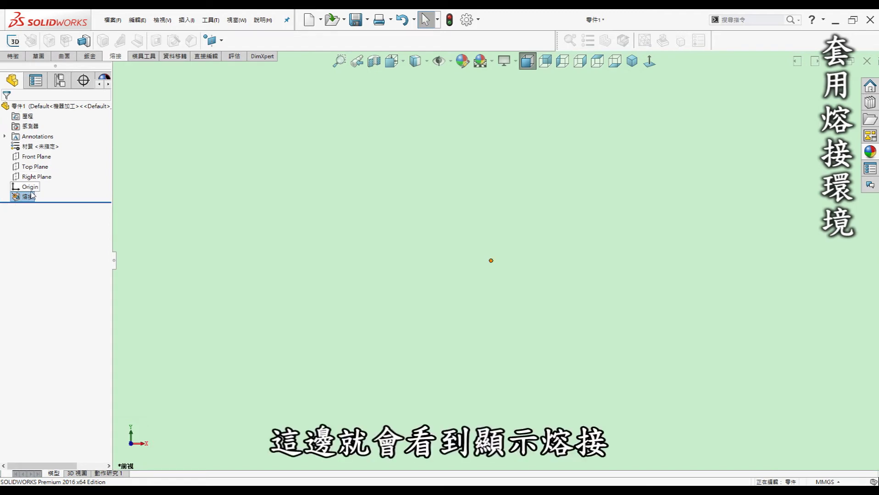
{"action": "left_click", "coordinate": [310, 339]}
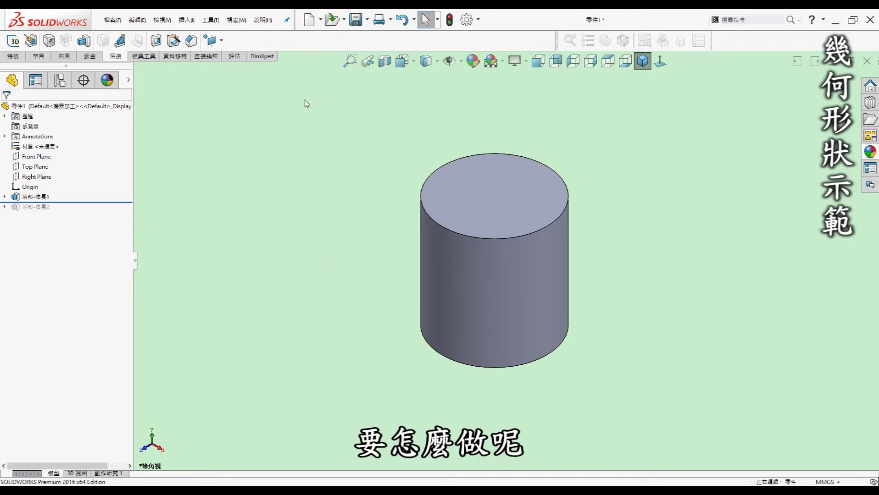
- Make the cylinder a weldment and create a 3D bounding box for its cut list
{"action": "left_click", "coordinate": [31, 41]}
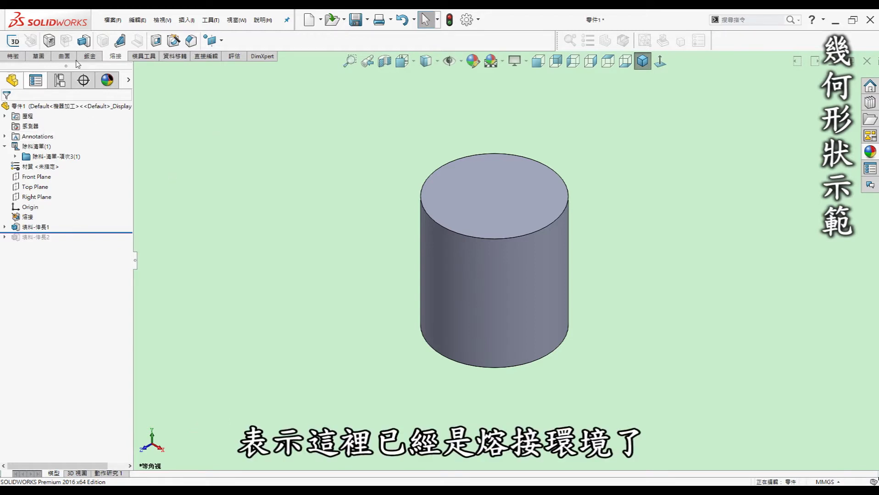
{"action": "right_click", "coordinate": [27, 156]}
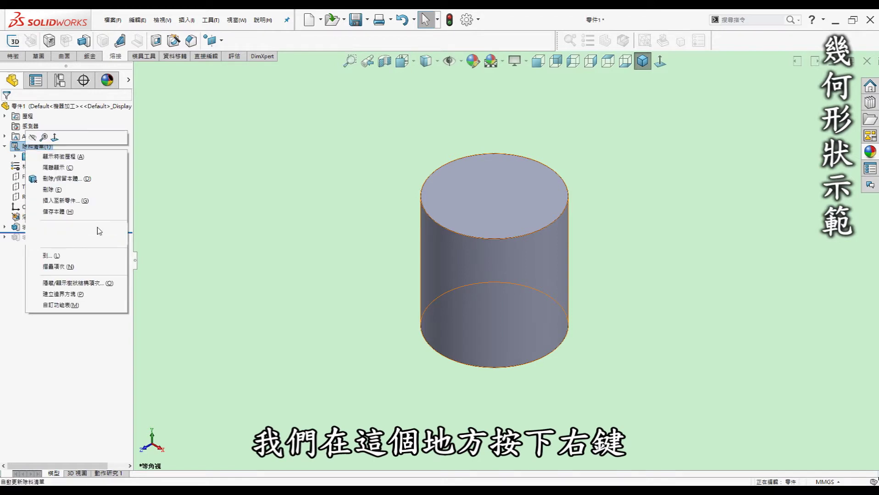
{"action": "left_click", "coordinate": [85, 296]}
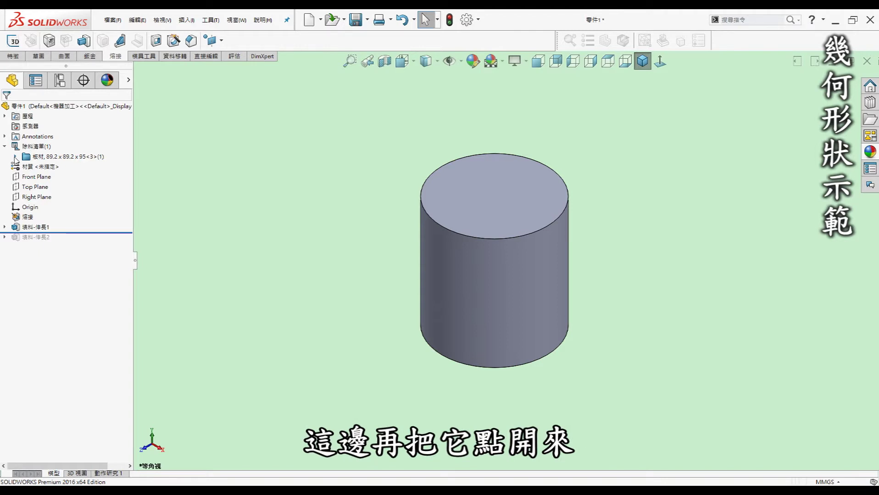
- Show the cylinder's 89.2 × 89.2 × 95 bounding-box sketch, then dismiss its options
{"action": "left_click", "coordinate": [15, 156]}
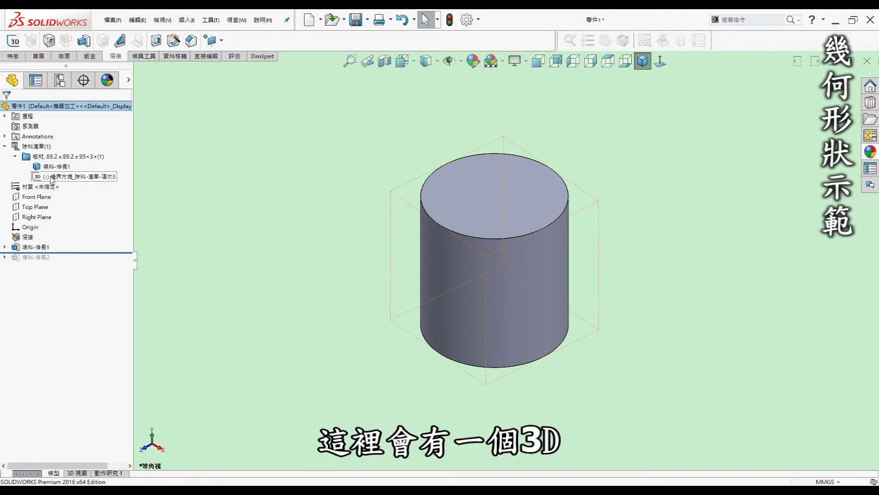
{"action": "right_click", "coordinate": [51, 180]}
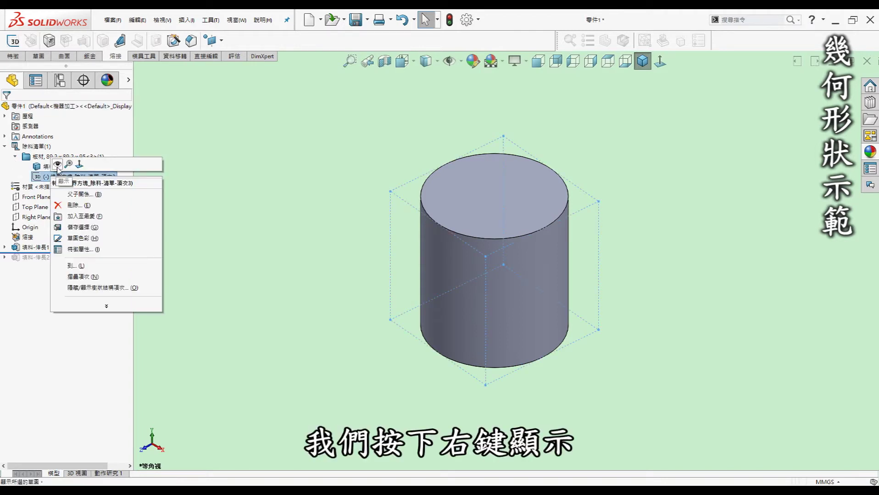
{"action": "left_click", "coordinate": [314, 195]}
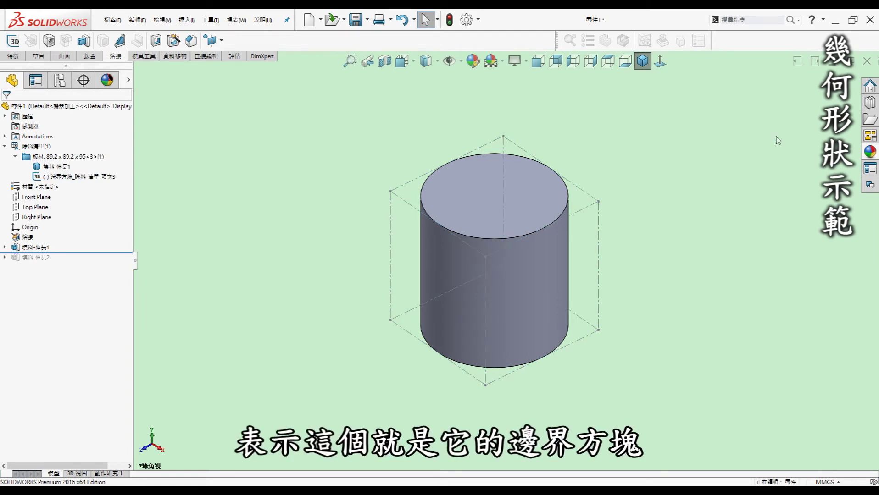
{"action": "right_click", "coordinate": [98, 177]}
{"action": "key", "text": "Escape"}
{"action": "left_click", "coordinate": [289, 160]}
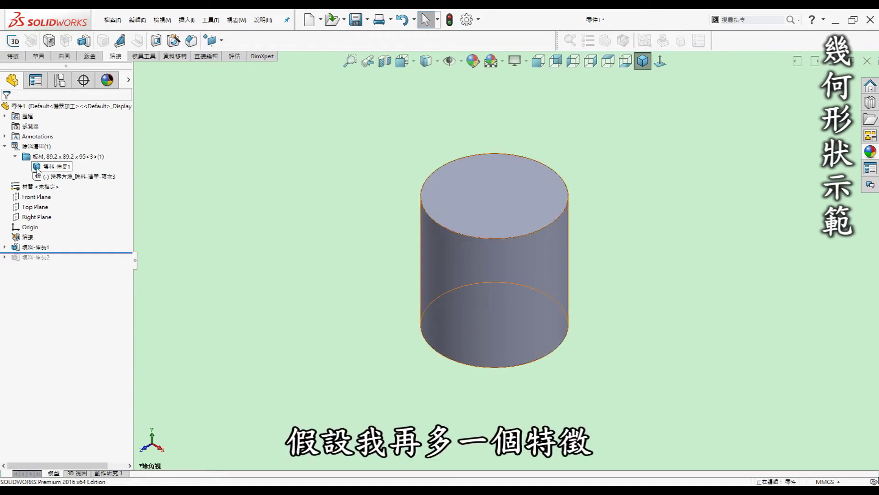
- Roll back the crossbar extrusion 填料-伸長2 and turn off Merge result
{"action": "left_click_drag", "start_coordinate": [67, 252], "coordinate": [57, 258]}
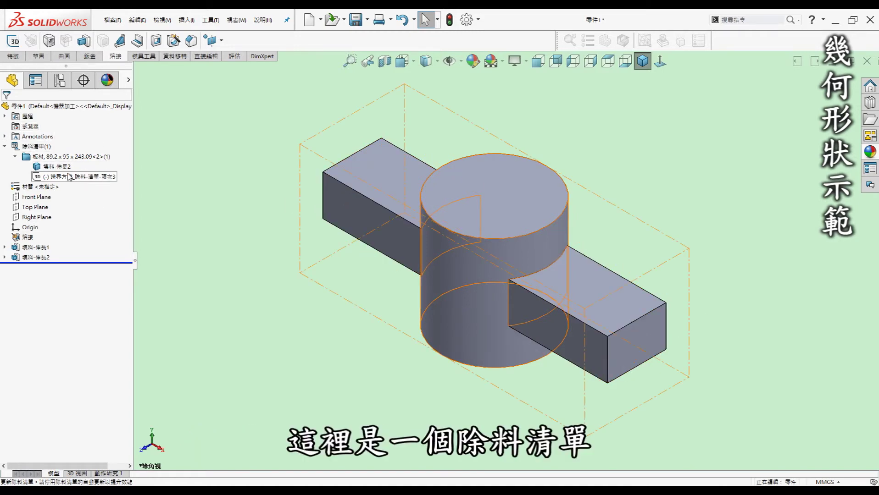
{"action": "left_click", "coordinate": [36, 258]}
{"action": "left_click", "coordinate": [42, 230]}
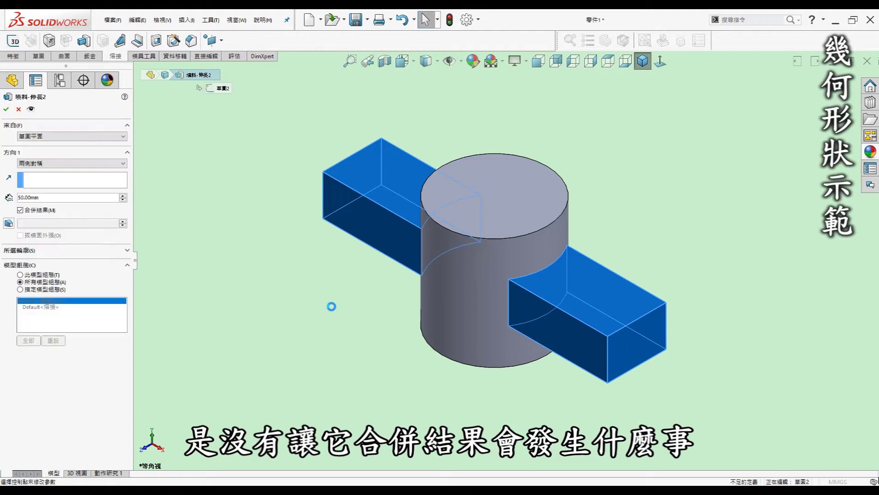
{"action": "left_click", "coordinate": [20, 211]}
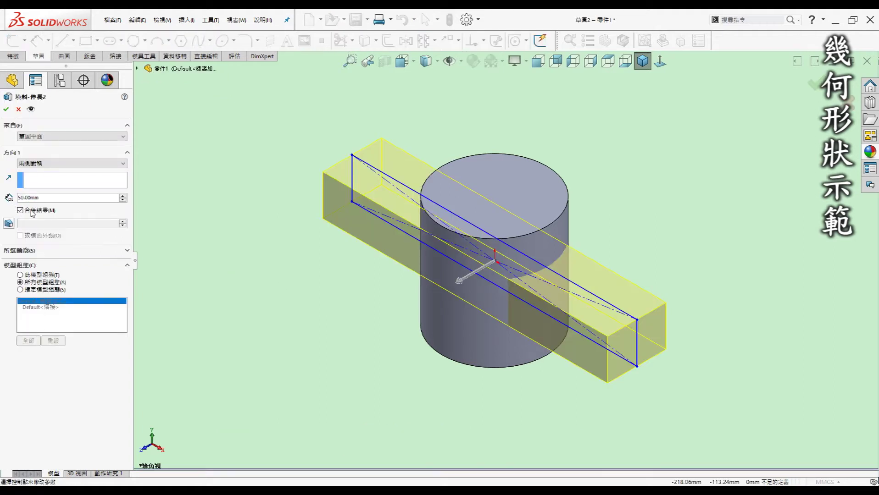
{"action": "left_click", "coordinate": [6, 109]}
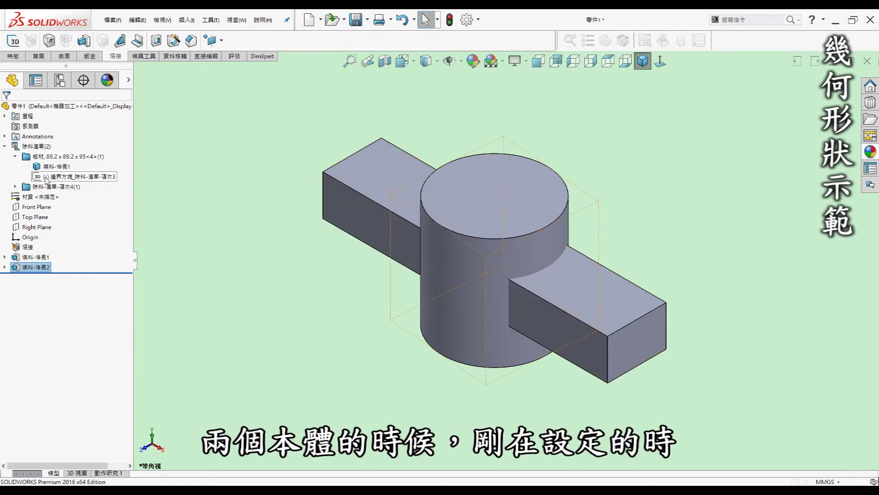
- Inspect both cut-list items, noting only the cylinder has a 3D bounding box
{"action": "left_click", "coordinate": [70, 160]}
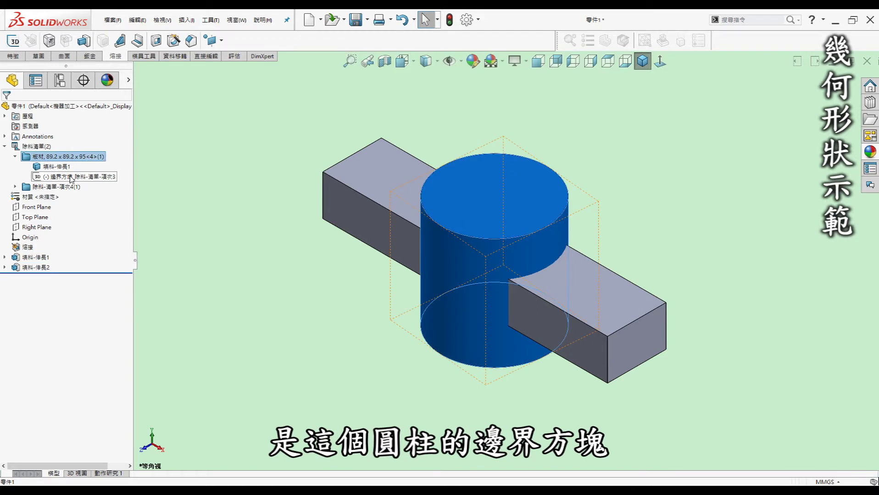
{"action": "left_click", "coordinate": [51, 177]}
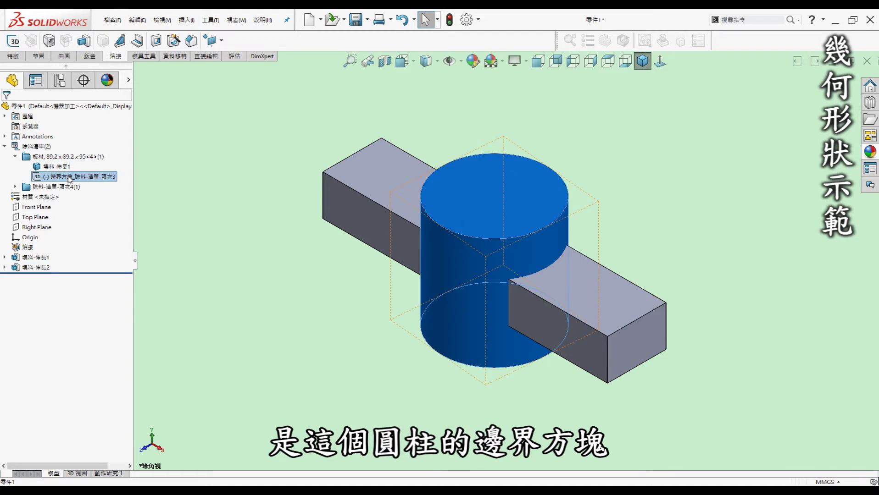
{"action": "left_click", "coordinate": [15, 186]}
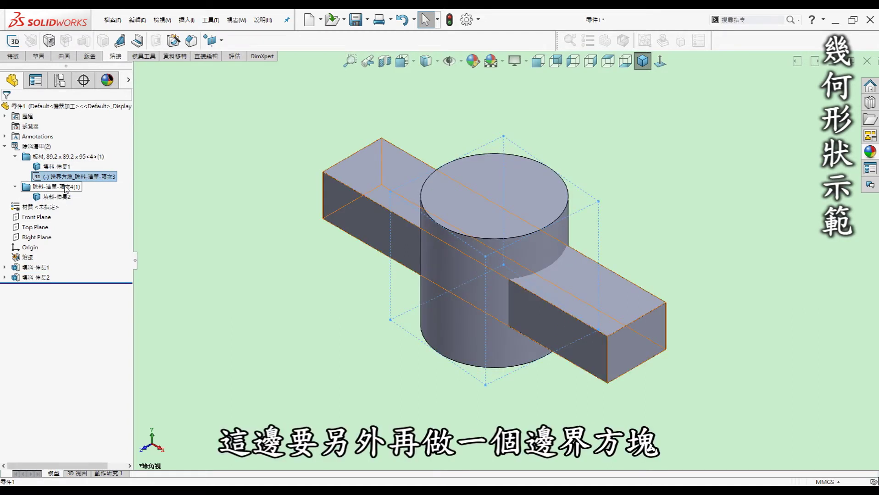
{"action": "left_click", "coordinate": [243, 186]}
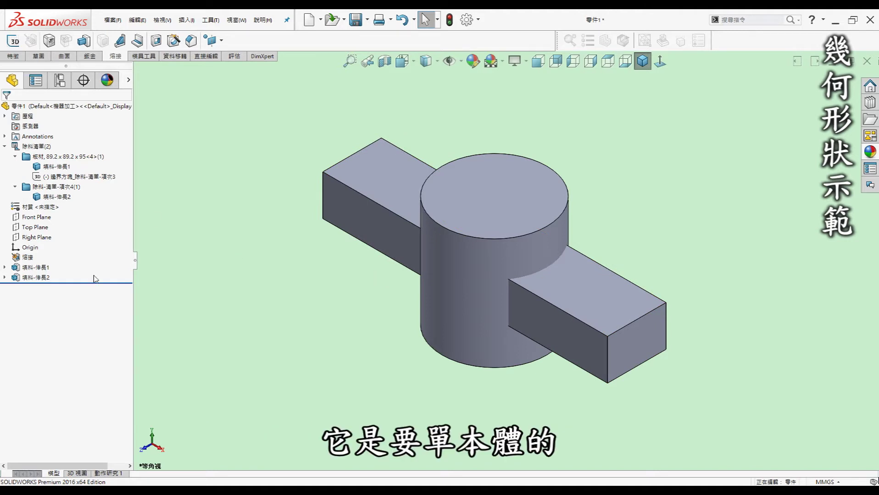
{"action": "right_click", "coordinate": [48, 279]}
- Turn Merge result back on for the crossbar extrusion 填料-伸長2
{"action": "left_click", "coordinate": [62, 250]}
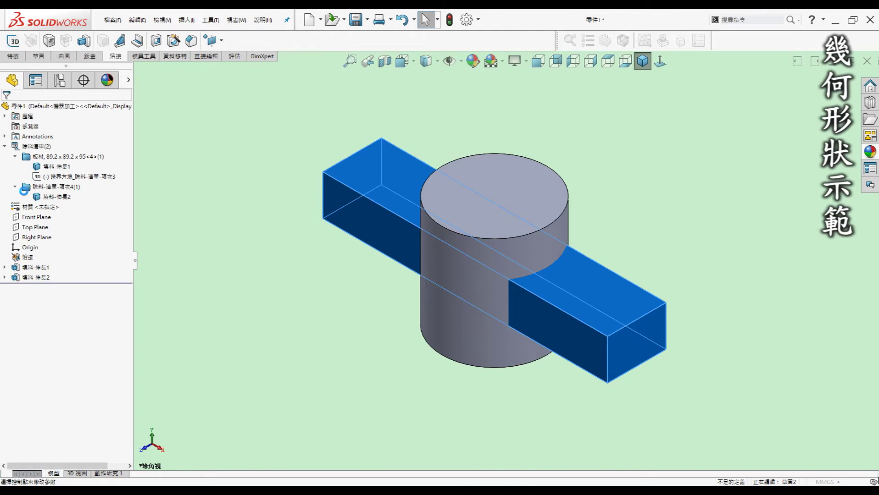
{"action": "left_click", "coordinate": [20, 210]}
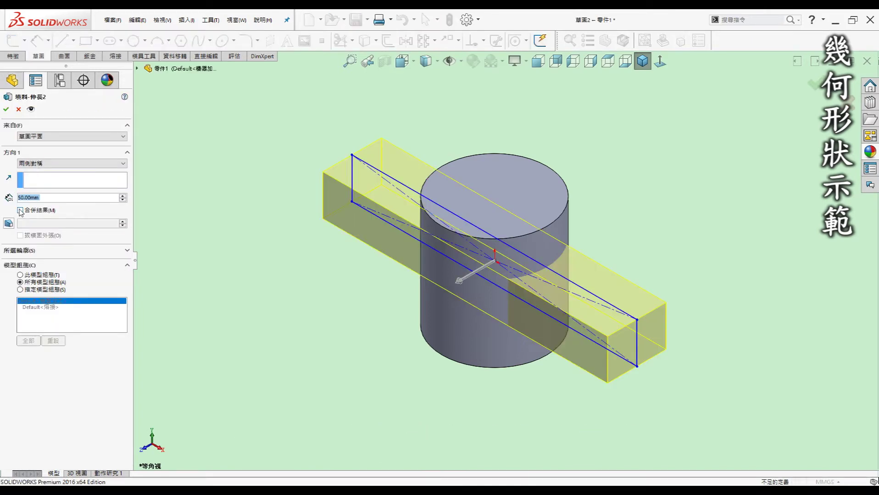
{"action": "left_click", "coordinate": [6, 109]}
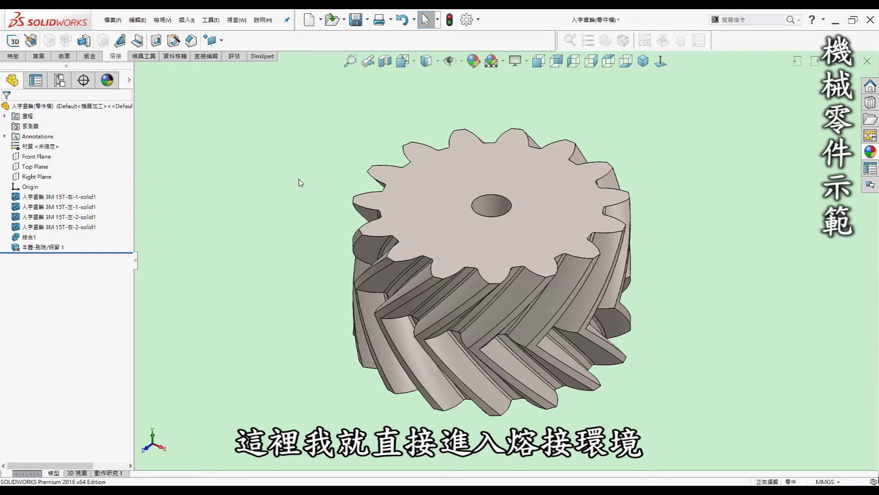
- Make the gear a weldment and show its cut-list 3D bounding-box sketch
{"action": "left_click", "coordinate": [30, 41]}
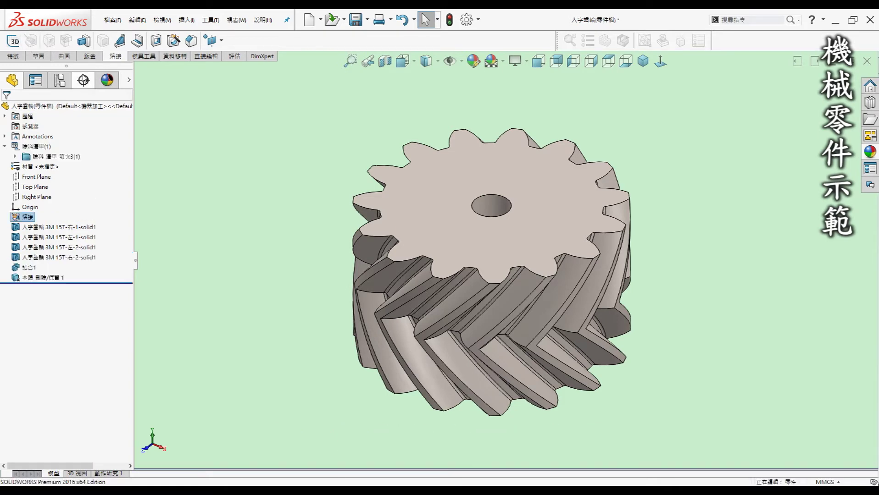
{"action": "right_click", "coordinate": [28, 146]}
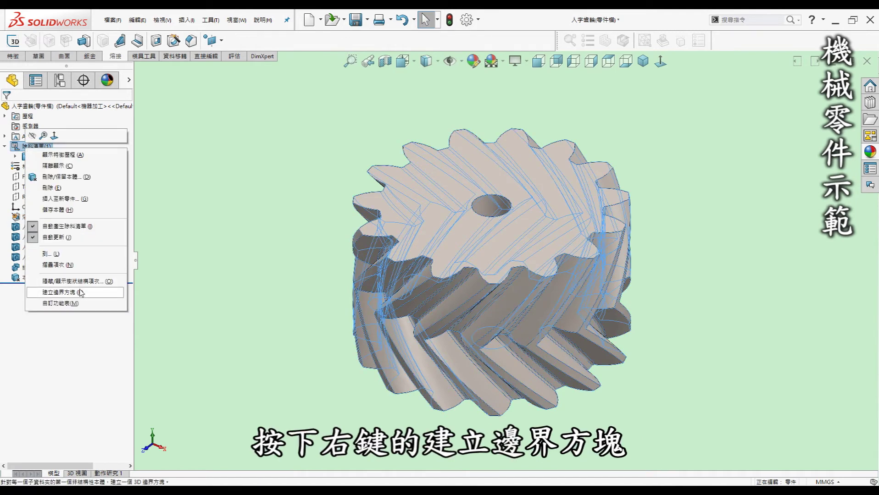
{"action": "left_click", "coordinate": [81, 292]}
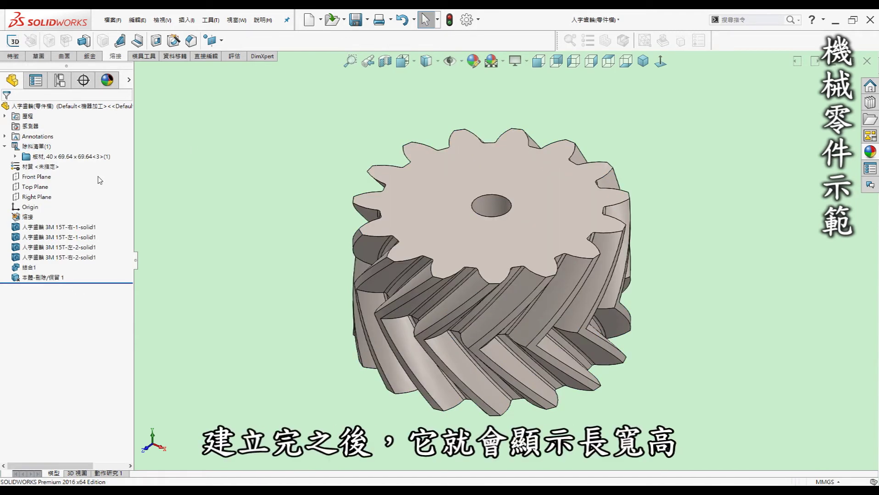
{"action": "left_click", "coordinate": [15, 156]}
{"action": "left_click", "coordinate": [78, 178]}
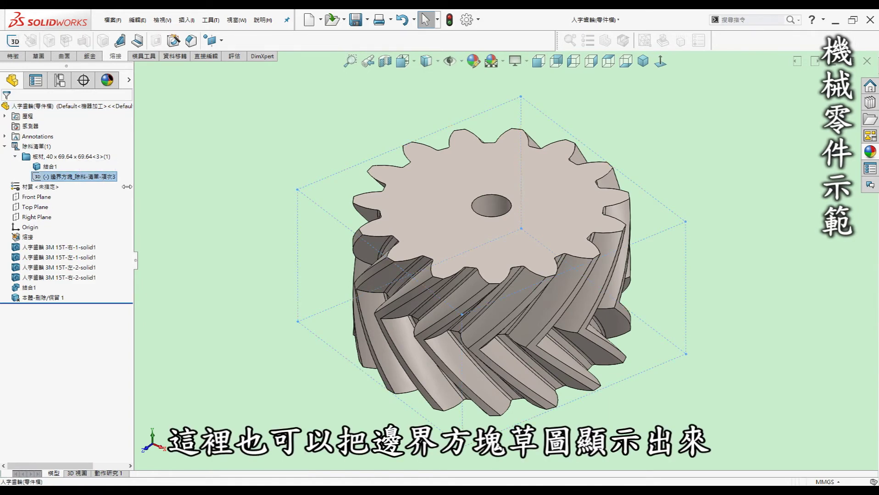
{"action": "right_click", "coordinate": [110, 180]}
{"action": "left_click", "coordinate": [118, 170]}
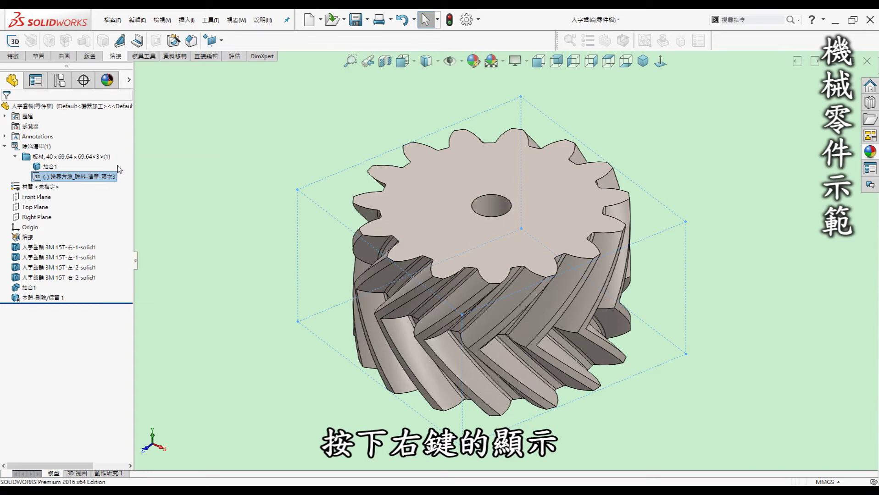
- Check a 40 × 69.64 × 69.64 bounding-box edge length, then switch to the wing-nut part
{"action": "left_click", "coordinate": [334, 216]}
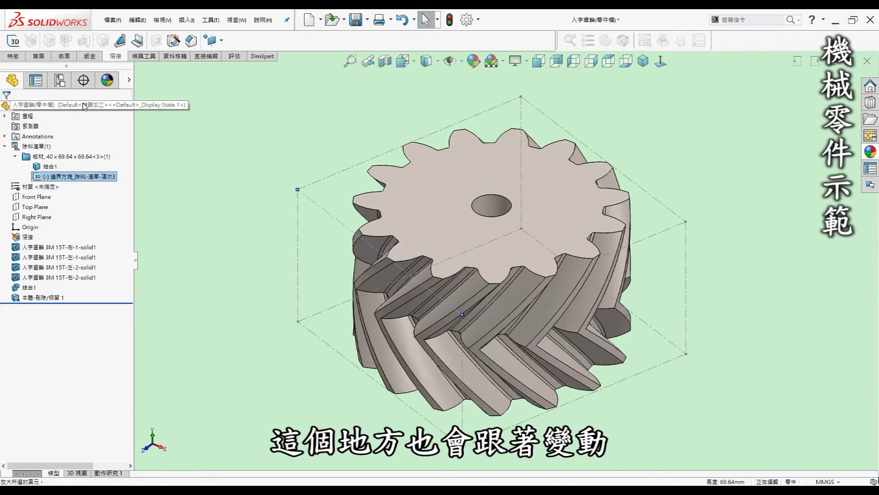
{"action": "left_click", "coordinate": [247, 113]}
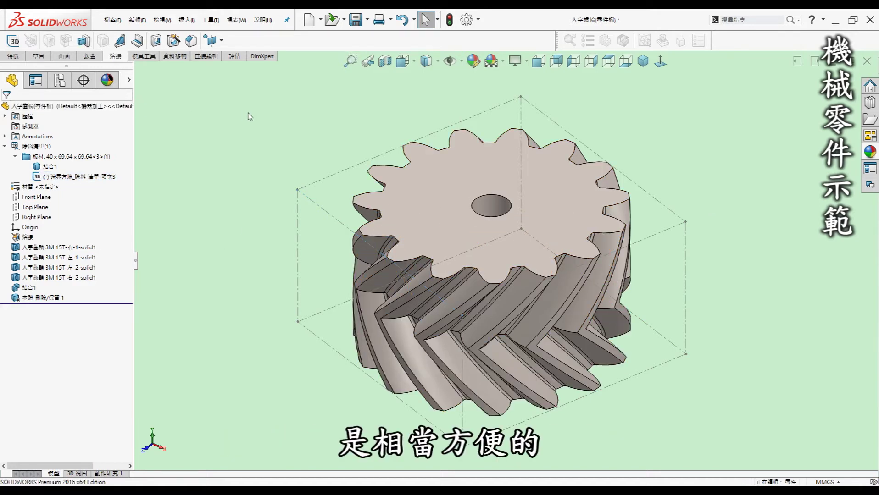
{"action": "key", "text": "ctrl+Tab"}
{"action": "left_click", "coordinate": [465, 260]}
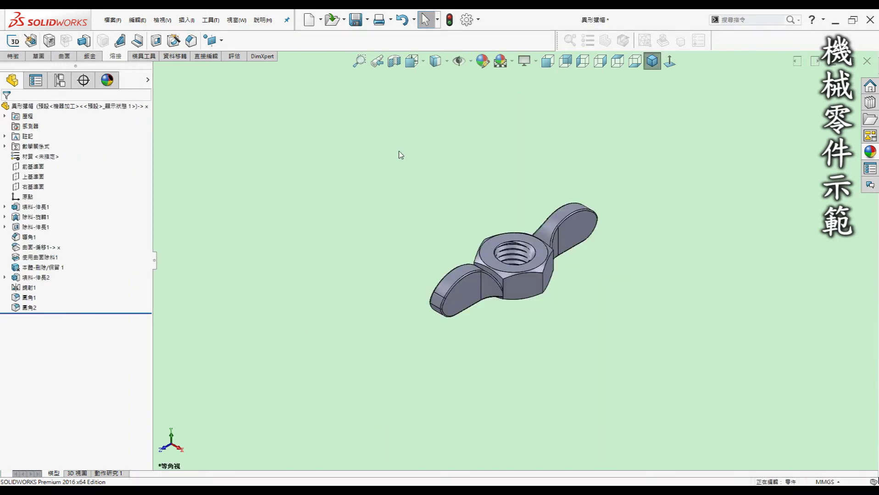
- Make the wing nut a weldment and create its cut-list 3D bounding box
{"action": "scroll", "coordinate": [507, 275], "scroll_direction": "down", "scroll_amount": 4}
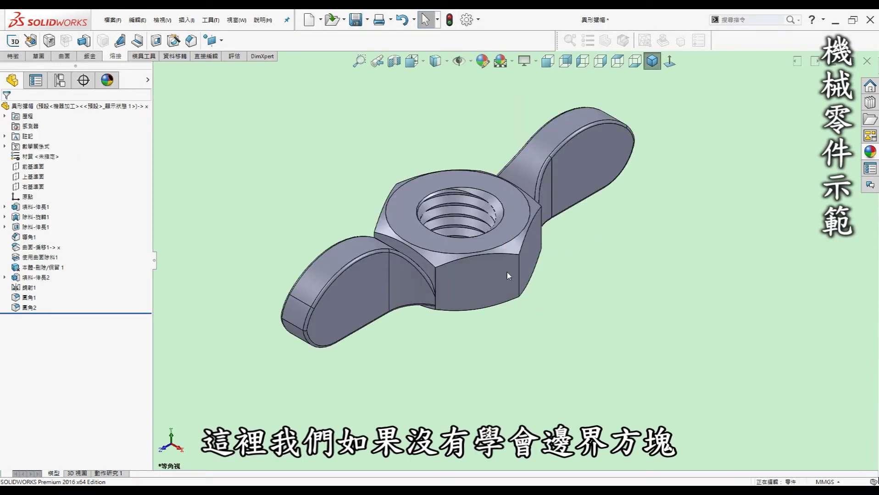
{"action": "scroll", "coordinate": [512, 261], "scroll_direction": "up", "scroll_amount": 2}
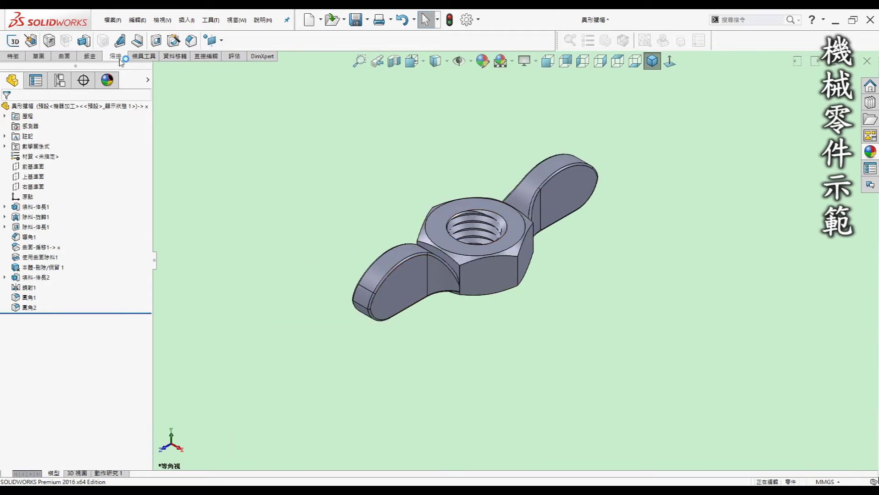
{"action": "left_click", "coordinate": [30, 41]}
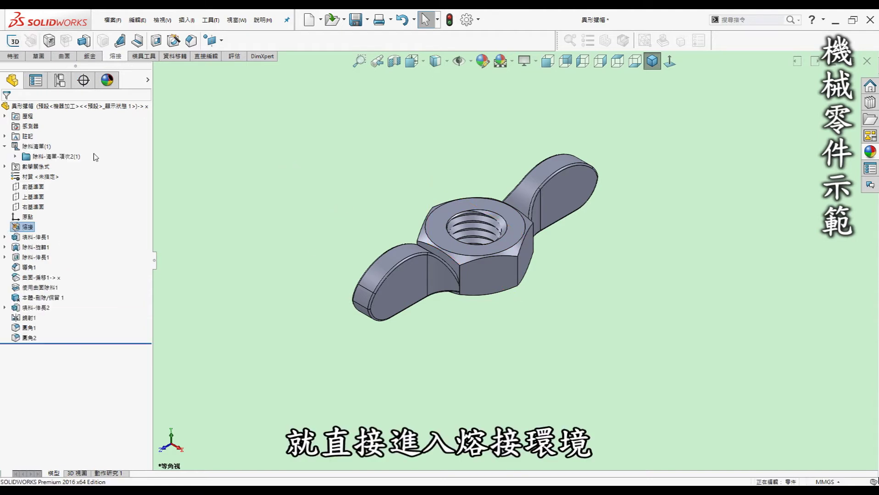
{"action": "right_click", "coordinate": [32, 147]}
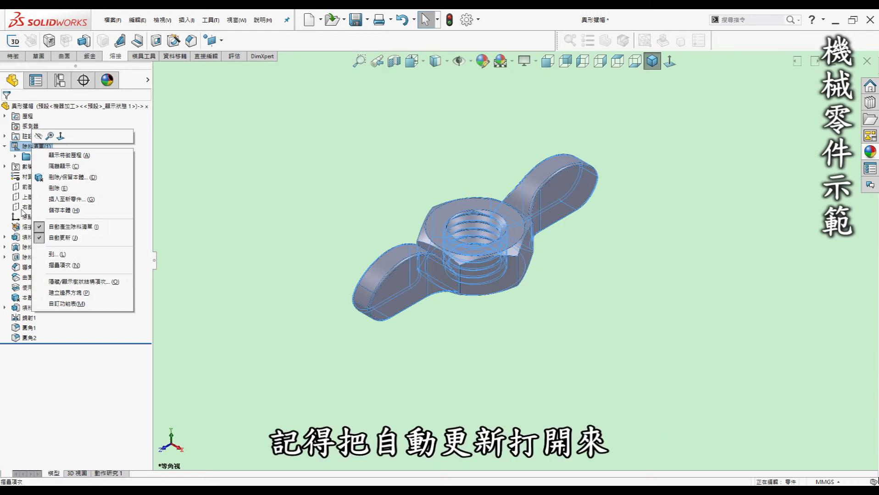
{"action": "left_click", "coordinate": [90, 173]}
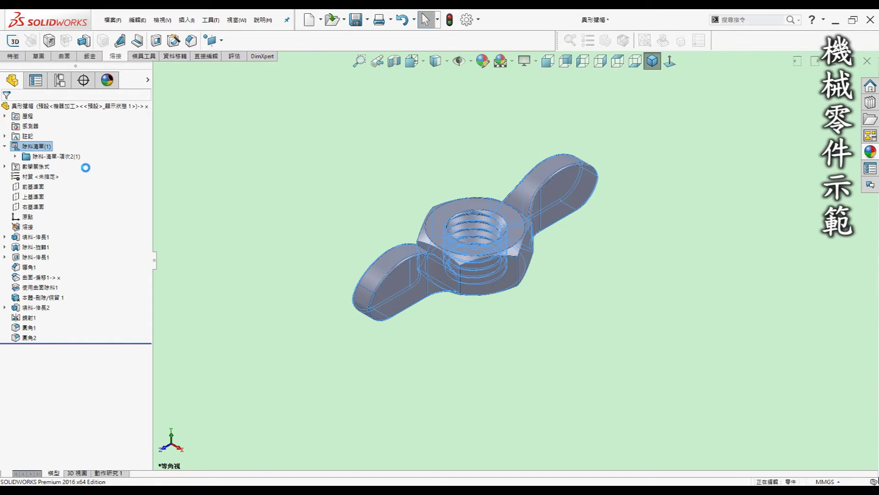
- Show the wing nut's bounding-box sketch and measure its short and long edges
{"action": "left_click", "coordinate": [16, 157]}
{"action": "left_click", "coordinate": [69, 177]}
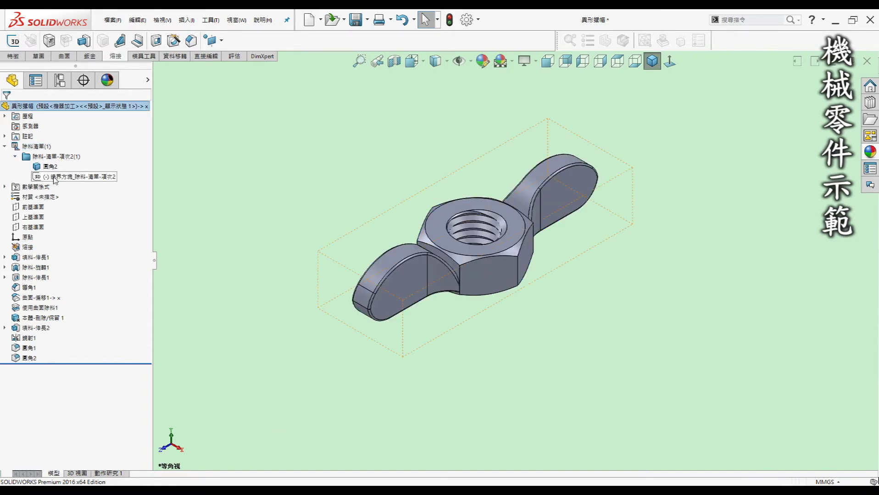
{"action": "left_click", "coordinate": [296, 168]}
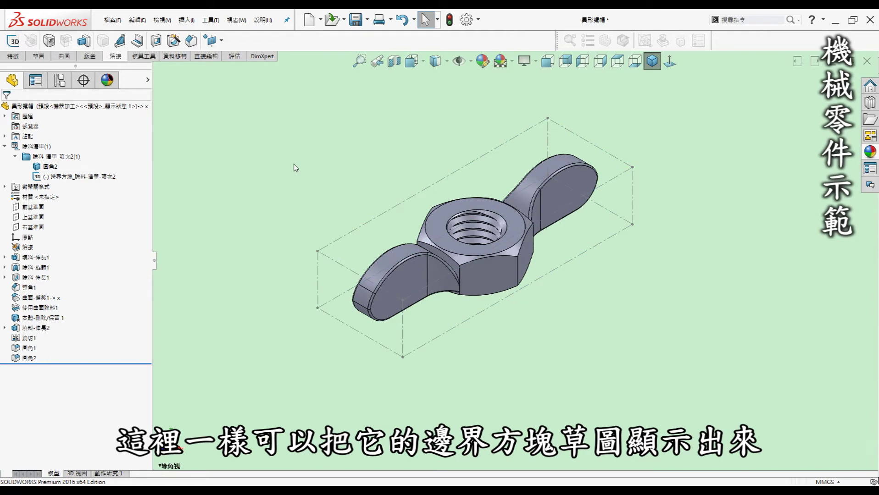
{"action": "left_click", "coordinate": [354, 272]}
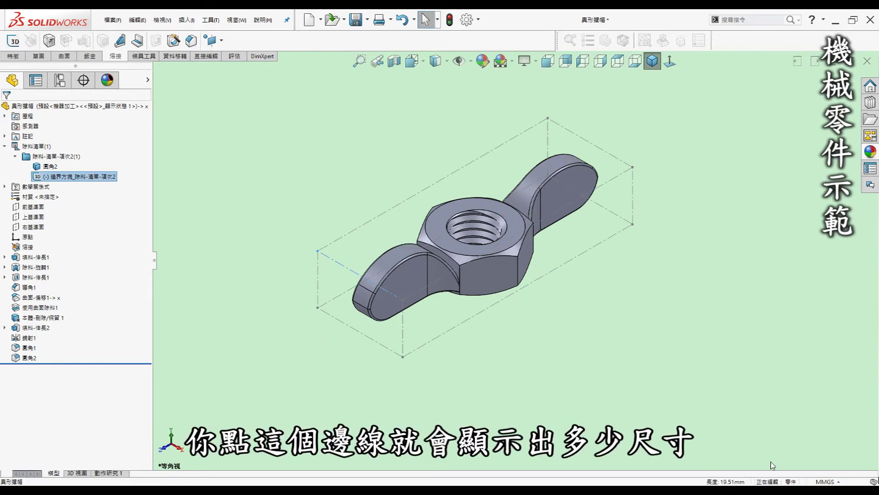
{"action": "left_click", "coordinate": [424, 291]}
{"action": "left_click", "coordinate": [687, 410]}
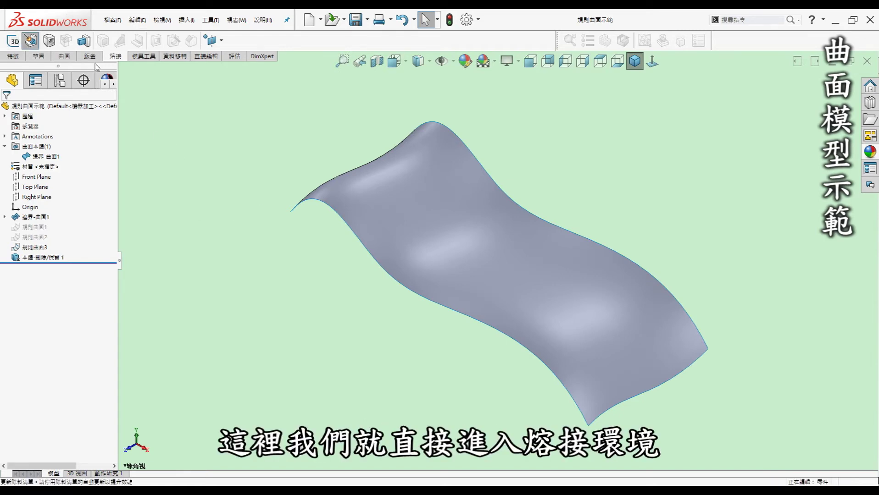
- Convert the wavy surface part to a weldment, find no bounding-box option, then switch to the collar model
{"action": "left_click", "coordinate": [29, 41]}
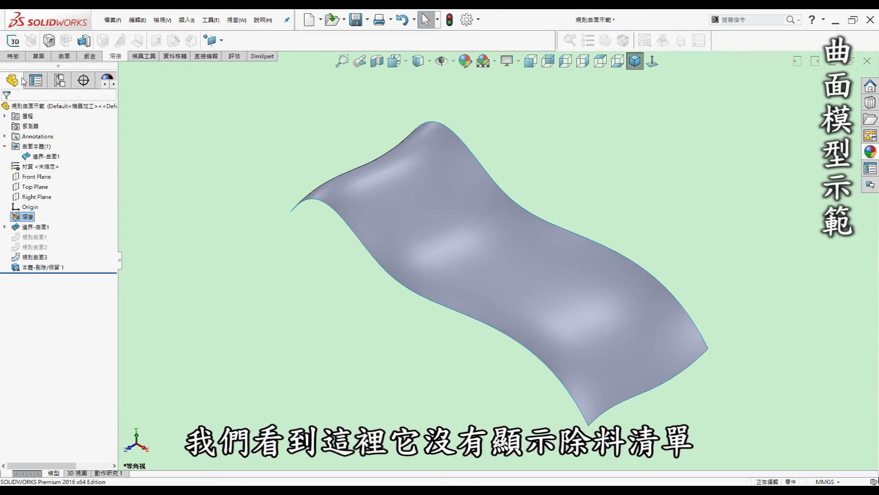
{"action": "right_click", "coordinate": [30, 151]}
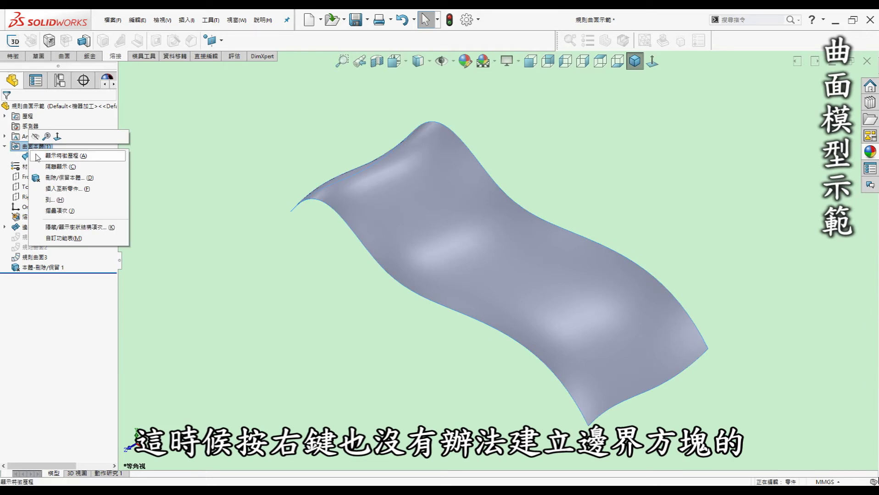
{"action": "left_click", "coordinate": [228, 165]}
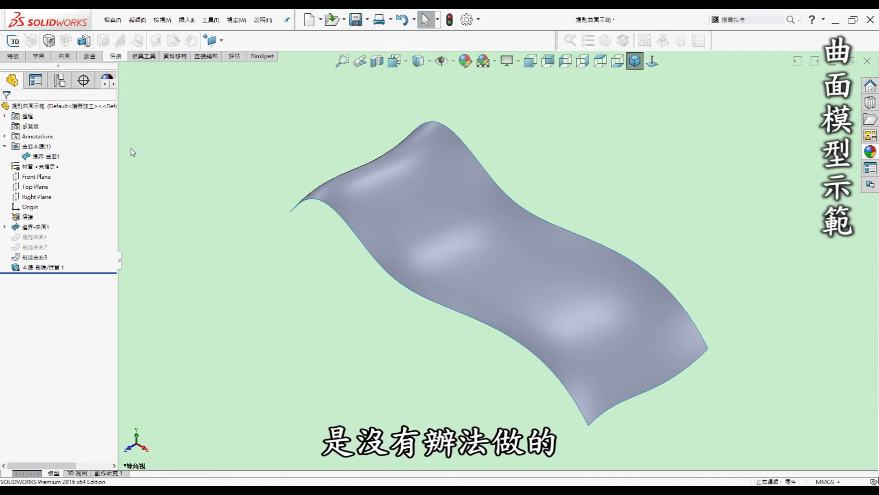
{"action": "left_click", "coordinate": [452, 262]}
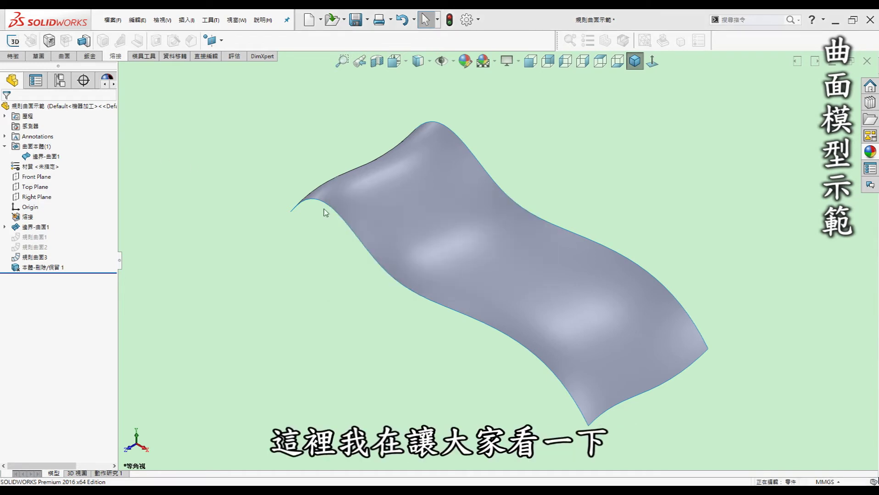
{"action": "key", "text": "ctrl+Tab"}
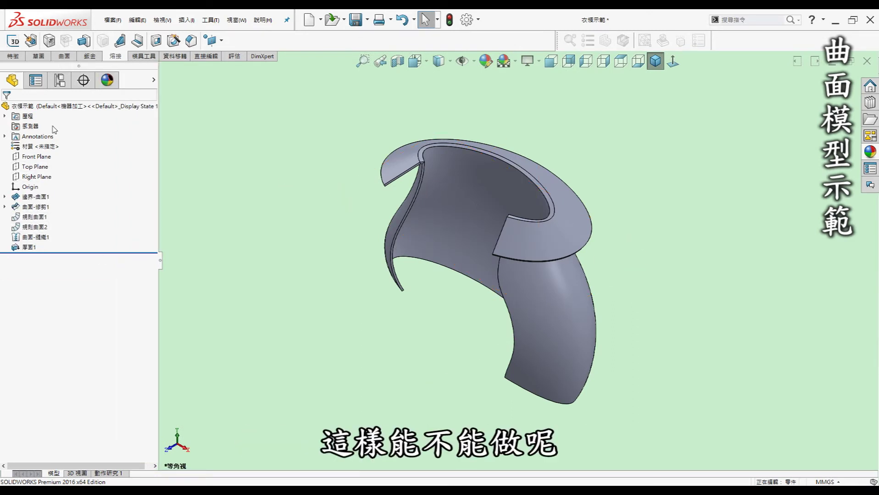
- Make the collar a weldment, create and show its cut-list 3D bounding box, and rotate to inspect it
{"action": "left_click", "coordinate": [33, 44]}
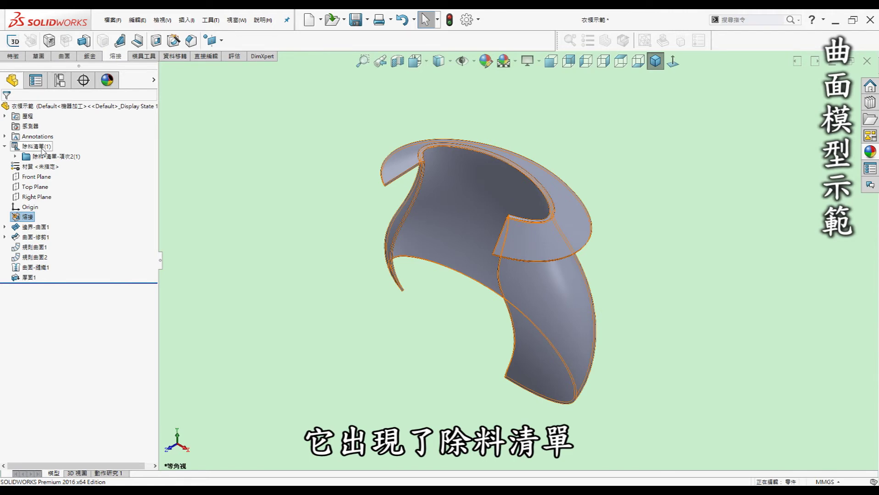
{"action": "right_click", "coordinate": [43, 152]}
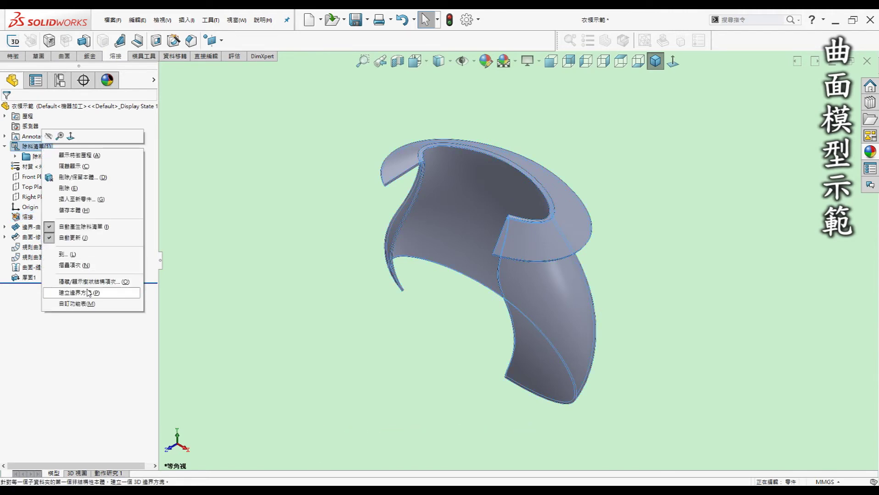
{"action": "left_click", "coordinate": [80, 268]}
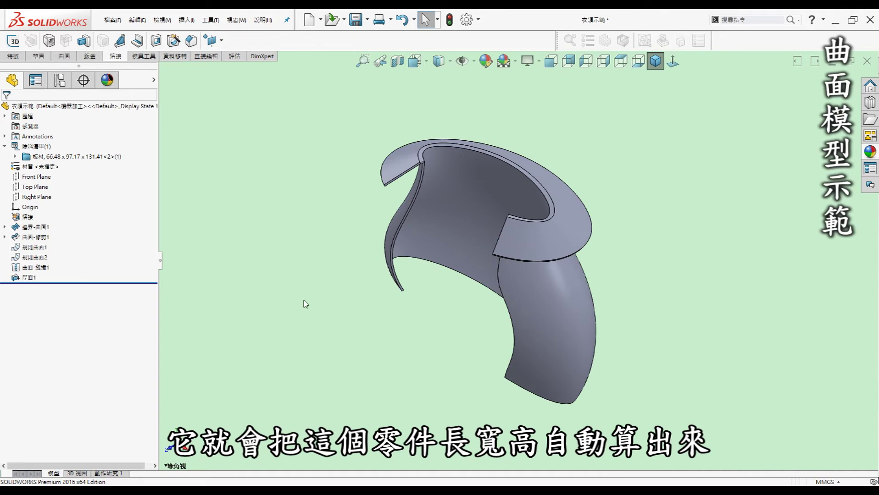
{"action": "left_click", "coordinate": [16, 157]}
{"action": "left_click", "coordinate": [62, 178]}
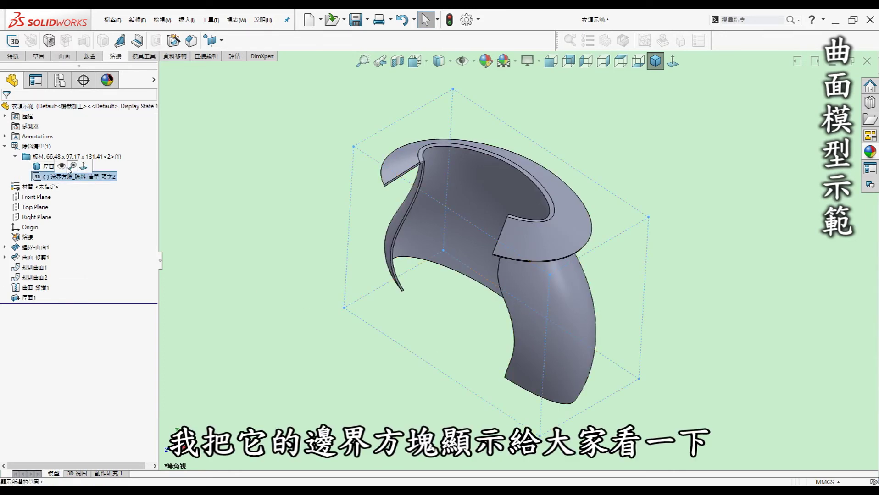
{"action": "left_click", "coordinate": [218, 206]}
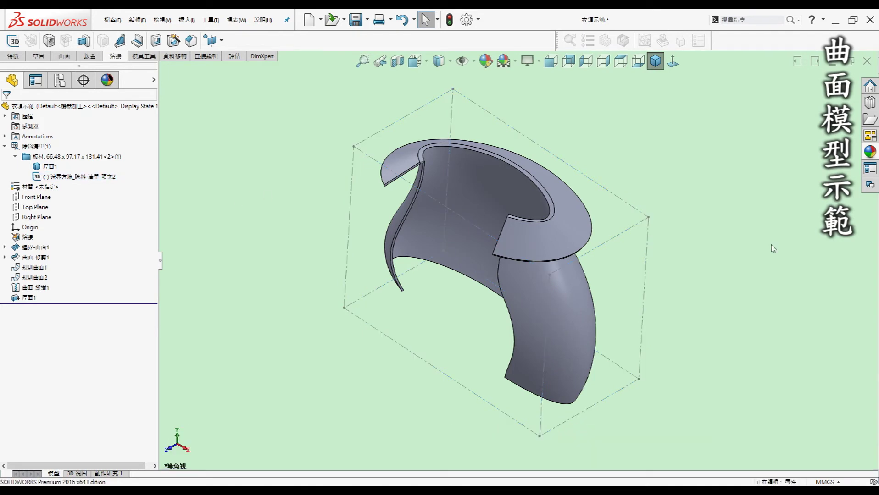
{"action": "key", "text": "Up"}
{"action": "key", "text": "Up"}
{"action": "key", "text": "Up"}
{"action": "key", "text": "Up"}
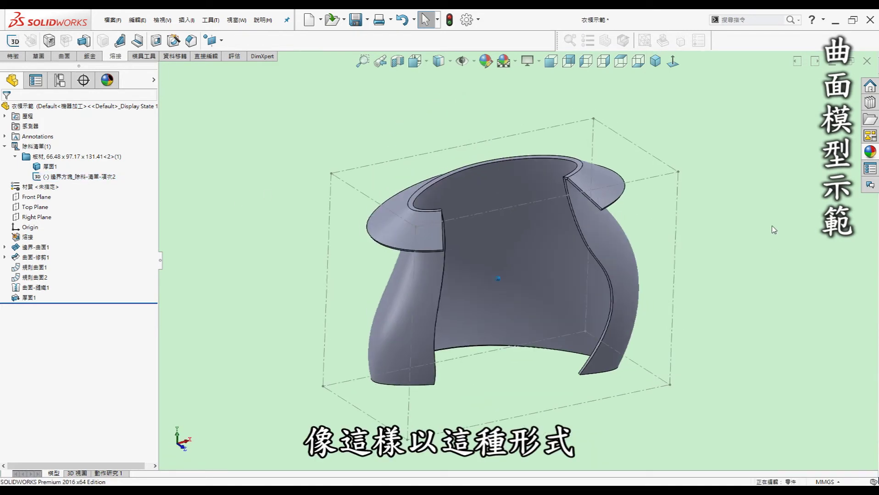
{"action": "key", "text": "Up"}
{"action": "key", "text": "Up"}
{"action": "key", "text": "Up"}
{"action": "key", "text": "Up"}
{"action": "key", "text": "Up"}
{"action": "key", "text": "Up"}
{"action": "key", "text": "Up"}
{"action": "key", "text": "Up"}
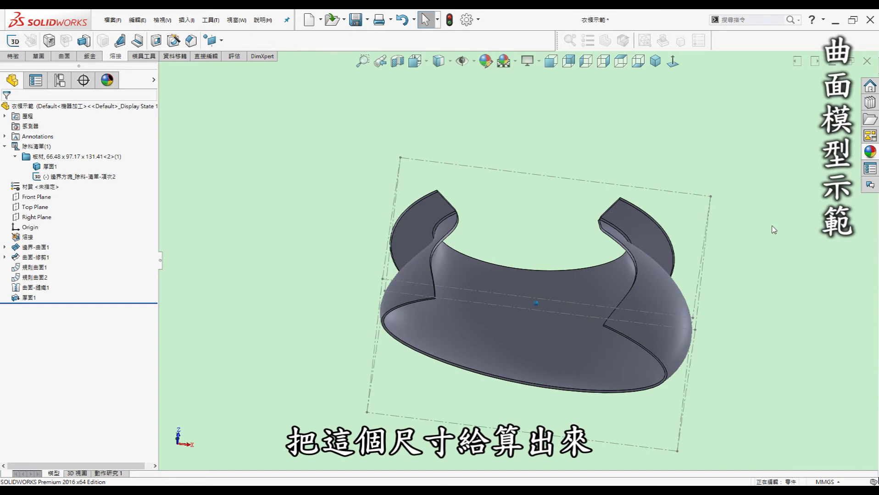
{"action": "key", "text": "Up"}
{"action": "key", "text": "Up"}
{"action": "key", "text": "Up"}
{"action": "key", "text": "Up"}
{"action": "key", "text": "Up"}
{"action": "key", "text": "Up"}
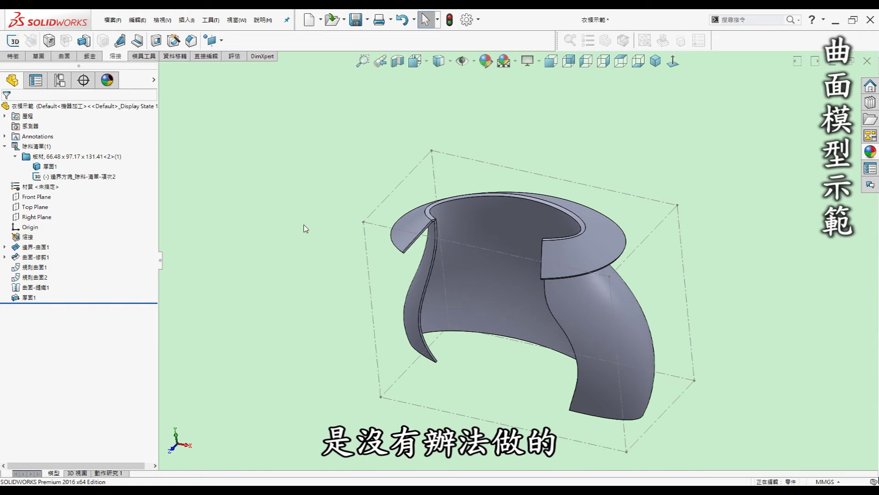
- Open the catbus model from Recent Documents
{"action": "key", "text": "r"}
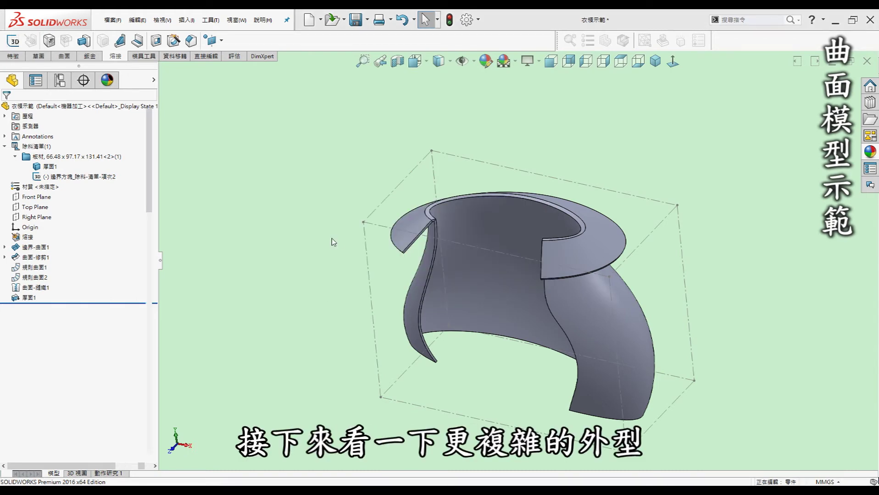
{"action": "key", "text": "Left"}
{"action": "key", "text": "Up"}
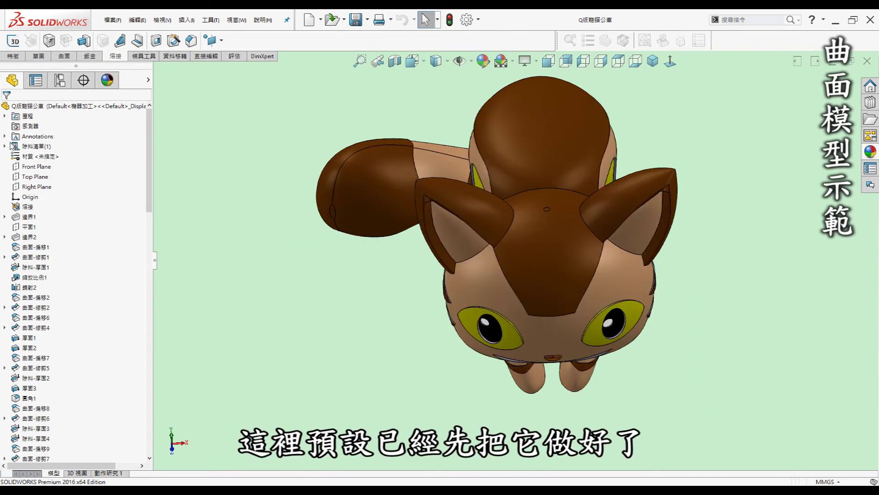
- Show the catbus's 75.87 × 101.95 × 141.17 cut-list bounding box, viewing it isometric and front
{"action": "left_click", "coordinate": [5, 147]}
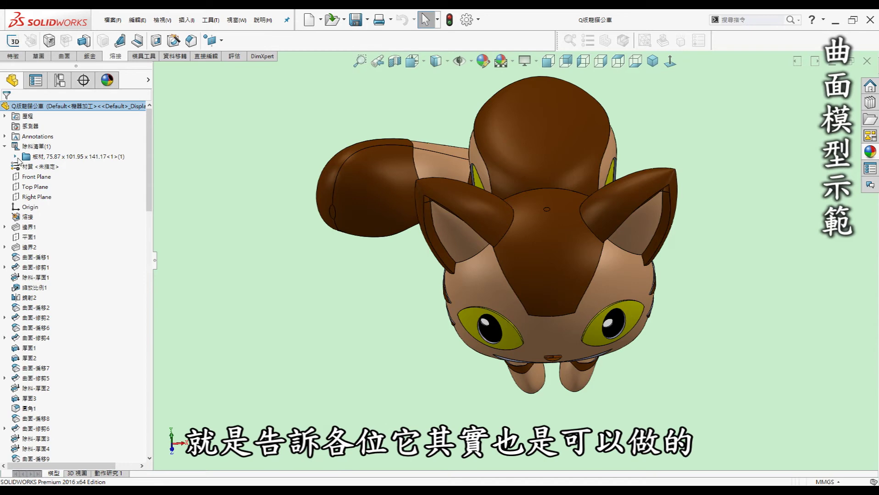
{"action": "double_click", "coordinate": [74, 157]}
{"action": "left_click", "coordinate": [90, 179]}
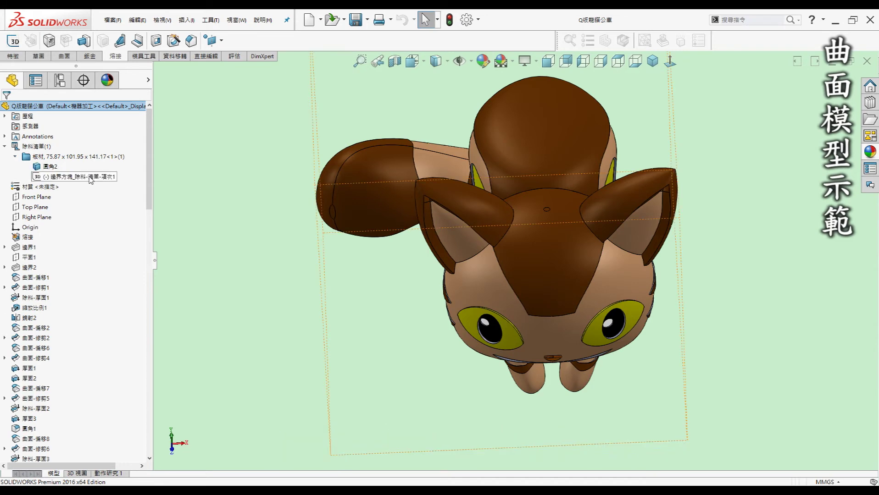
{"action": "left_click", "coordinate": [237, 191]}
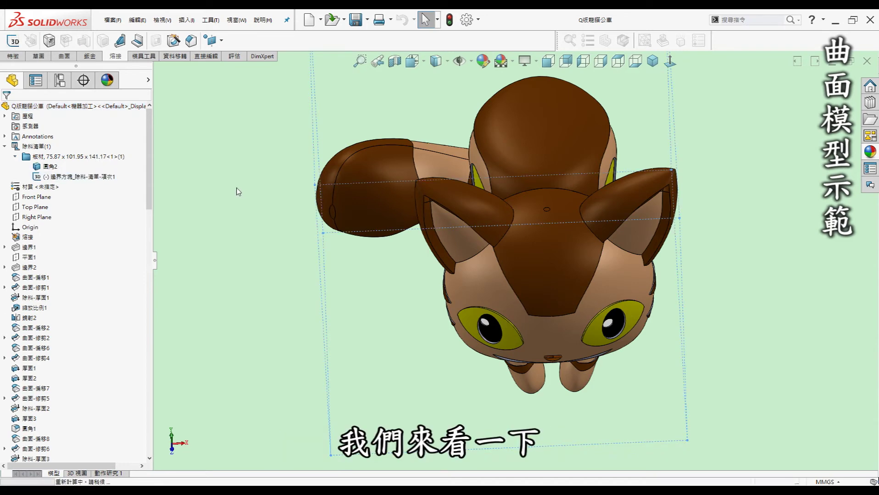
{"action": "key", "text": "ctrl+7"}
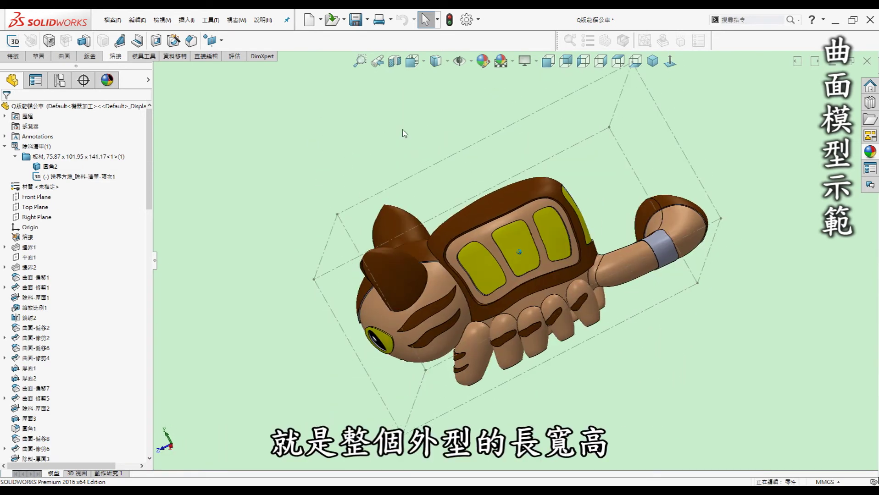
{"action": "key", "text": "ctrl+1"}
{"action": "key", "text": "ctrl+7"}
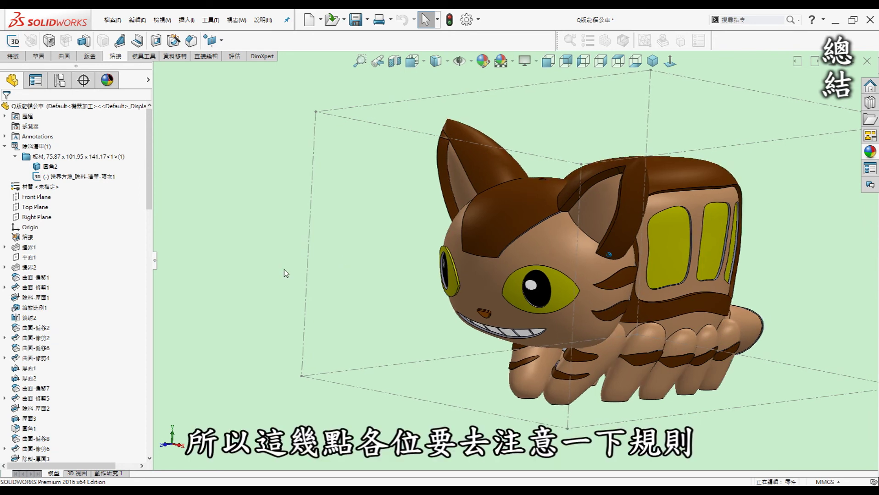
{"action": "middle_click_drag", "start_coordinate": [284, 273], "coordinate": [252, 271]}
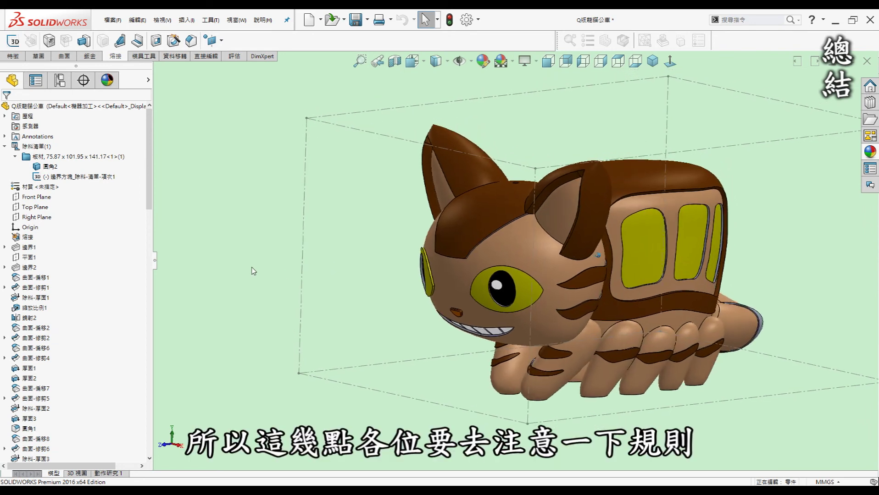
{"action": "key", "text": "Right"}
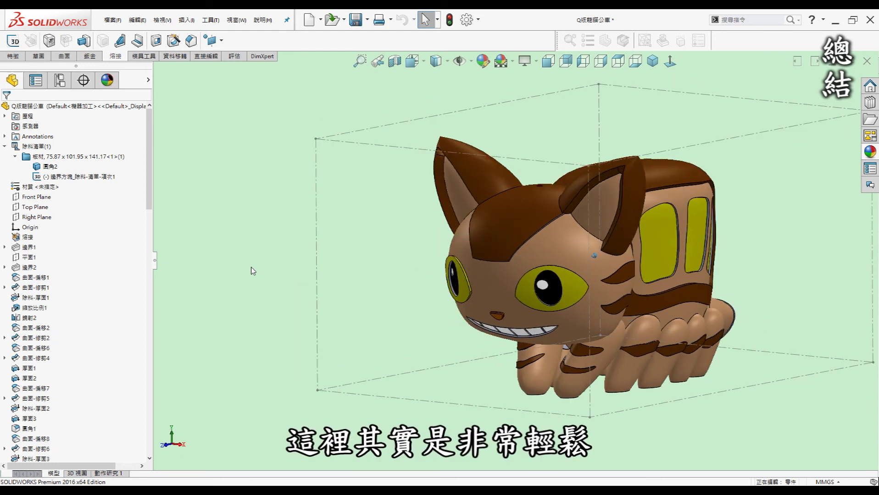
{"action": "key", "text": "Right"}
{"action": "key", "text": "Right"}
{"action": "key", "text": "Right"}
{"action": "key", "text": "Right"}
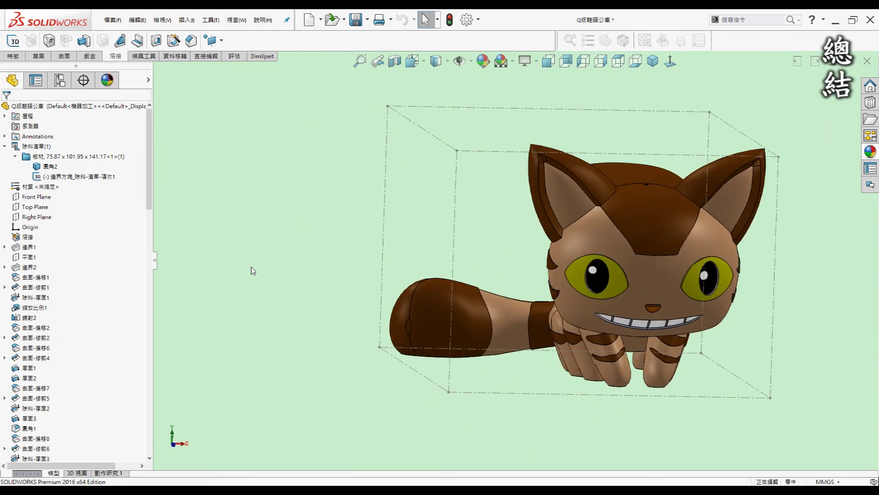
{"action": "key", "text": "Right"}
{"action": "key", "text": "Right"}
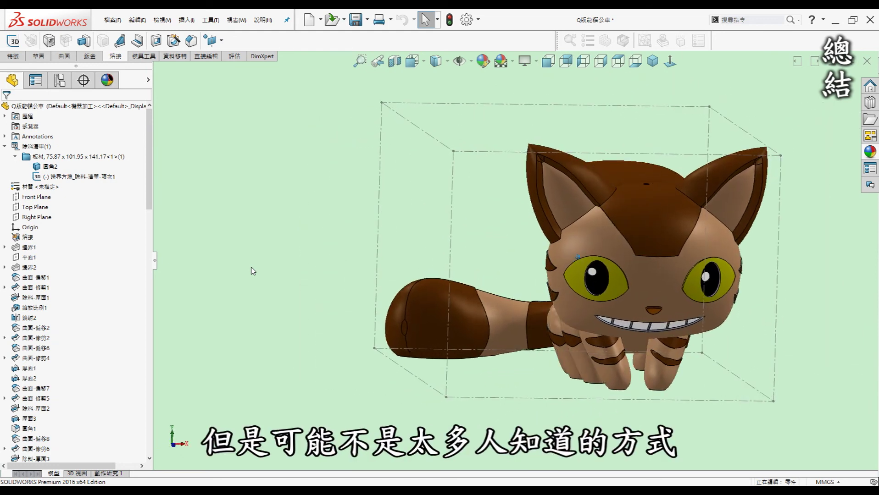
{"action": "key", "text": "Right"}
{"action": "key", "text": "Right"}
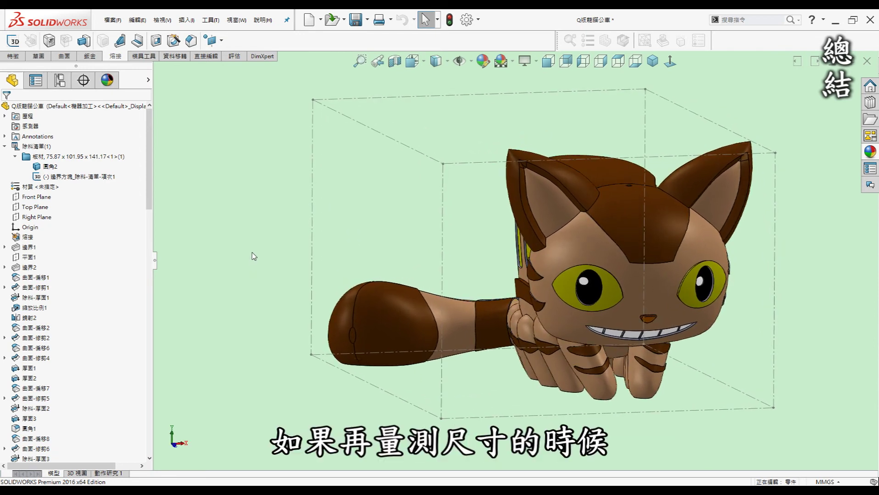
{"action": "key", "text": "Right"}
{"action": "key", "text": "Right"}
{"action": "key", "text": "Right"}
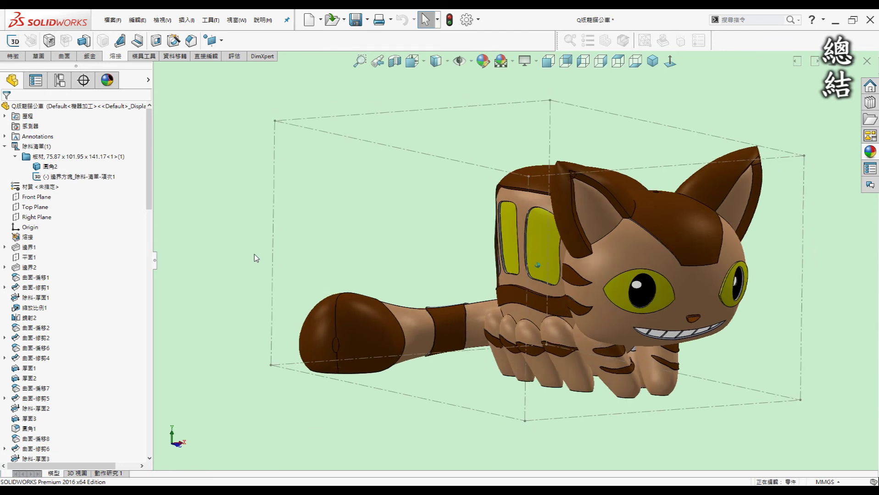
{"action": "key", "text": "Right"}
{"action": "key", "text": "Right"}
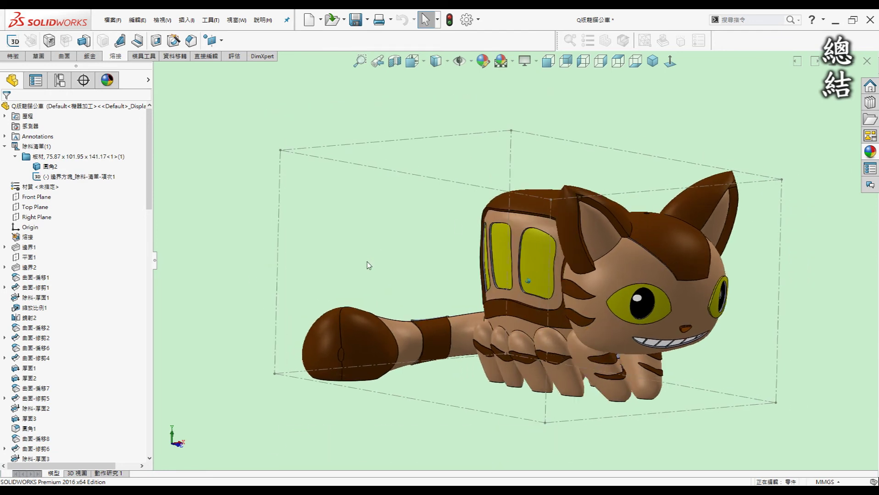
{"action": "key", "text": "Right"}
{"action": "key", "text": "Right"}
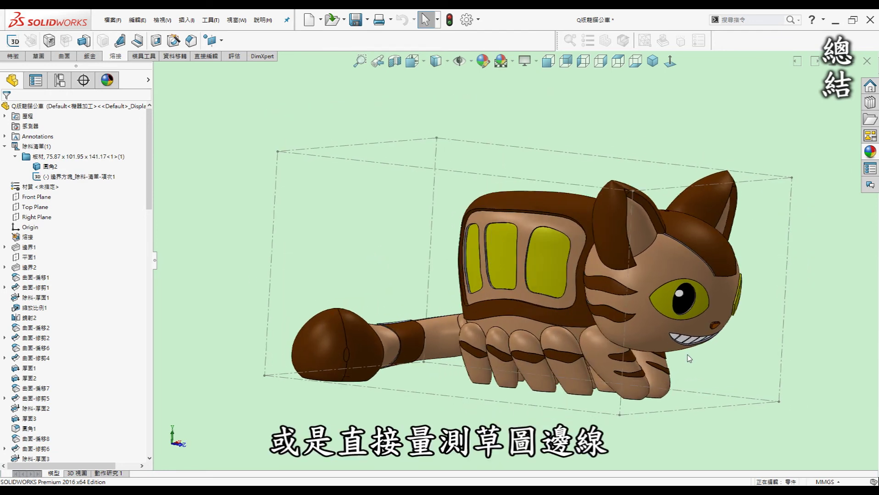
{"action": "key", "text": "Right"}
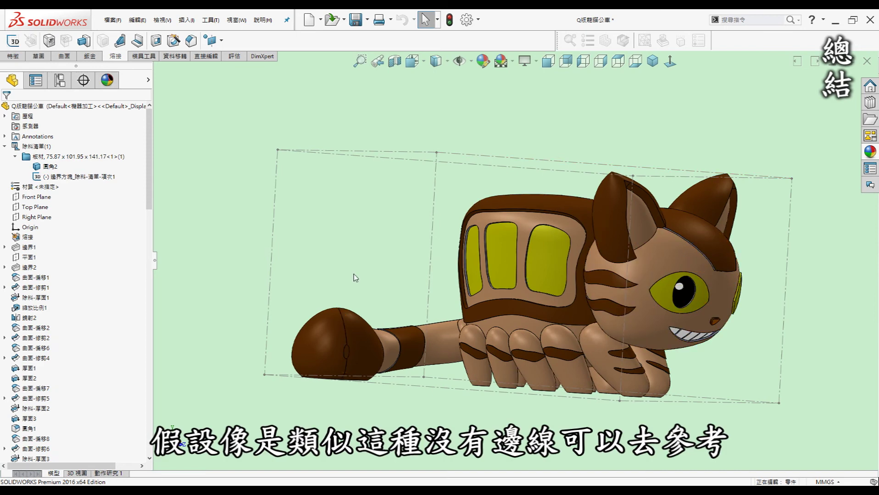
{"action": "middle_click_drag", "start_coordinate": [353, 277], "coordinate": [660, 389]}
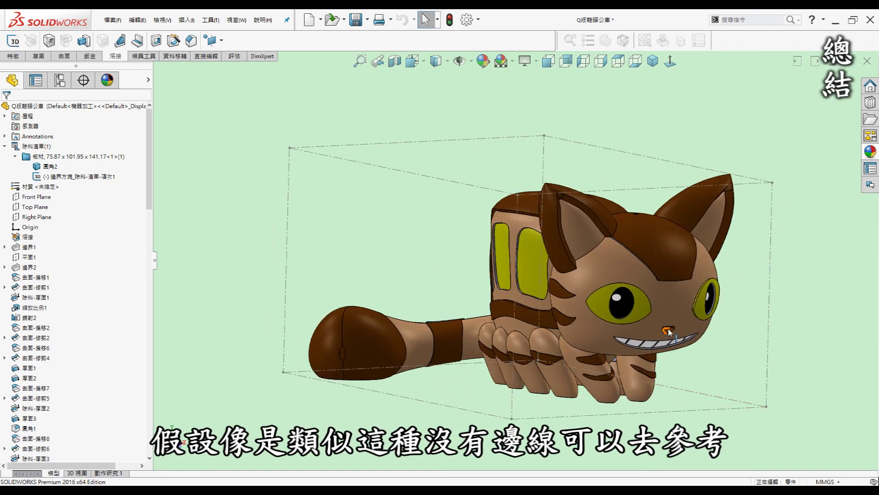
{"action": "key", "text": "Left"}
{"action": "key", "text": "Left"}
{"action": "key", "text": "Left"}
{"action": "key", "text": "Left"}
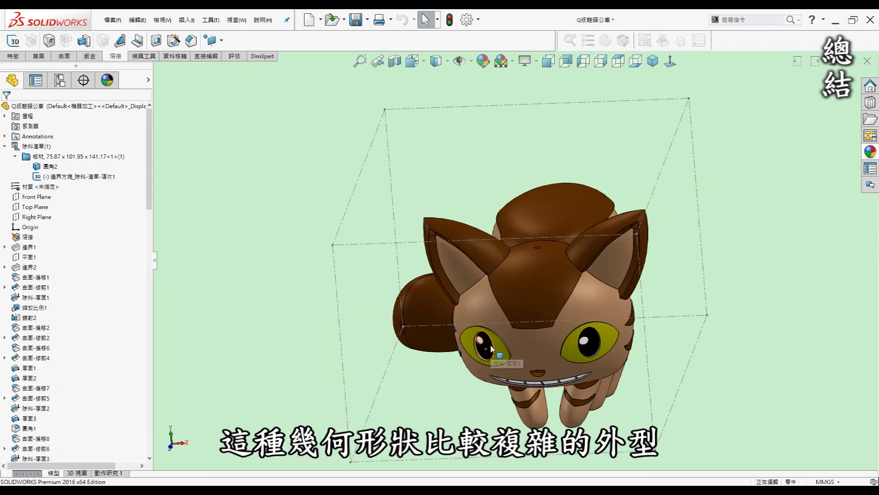
{"action": "key", "text": "Left"}
{"action": "key", "text": "Left"}
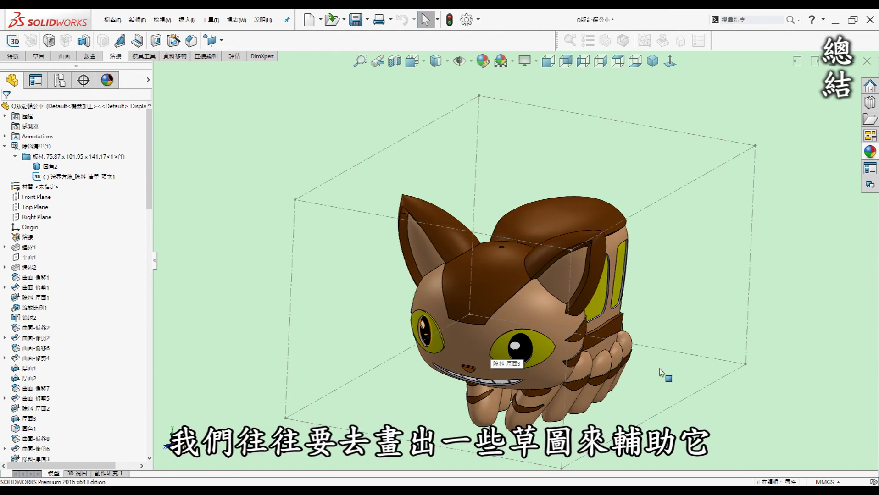
{"action": "key", "text": "Right"}
{"action": "key", "text": "Right"}
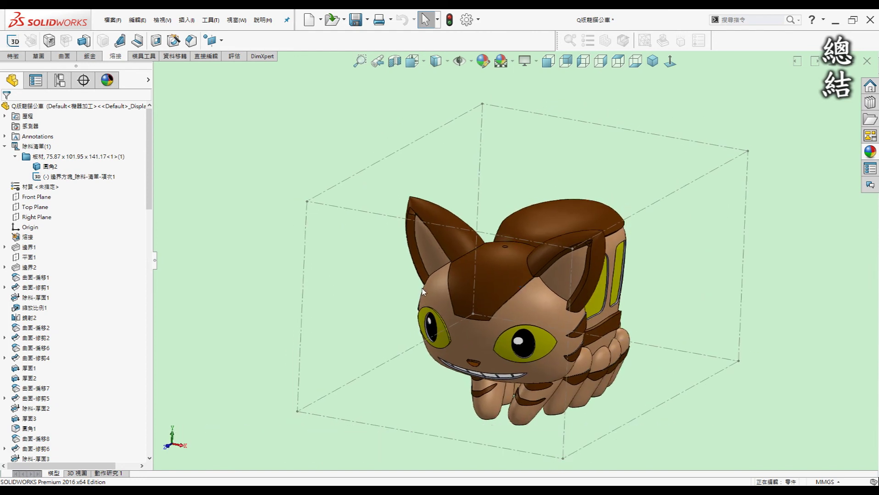
{"action": "key", "text": "Right"}
{"action": "key", "text": "Right"}
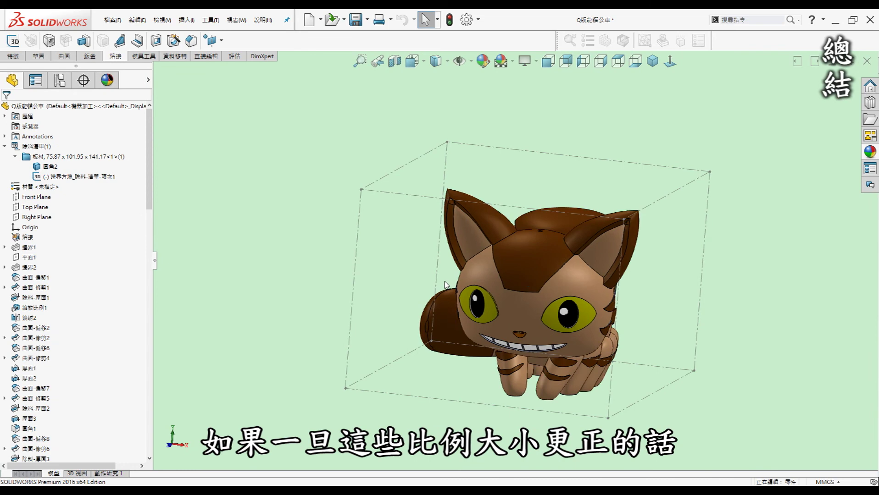
{"action": "key", "text": "Right"}
{"action": "key", "text": "Right"}
{"action": "key", "text": "Right"}
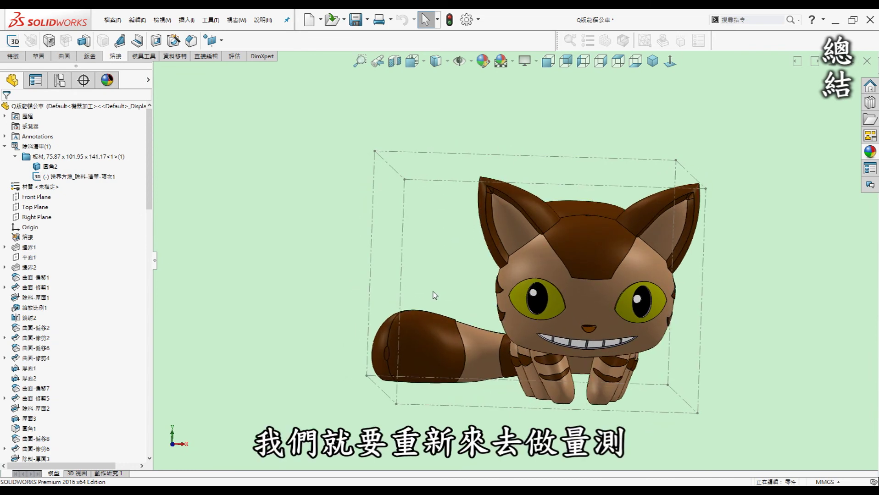
{"action": "key", "text": "Left"}
{"action": "key", "text": "Left"}
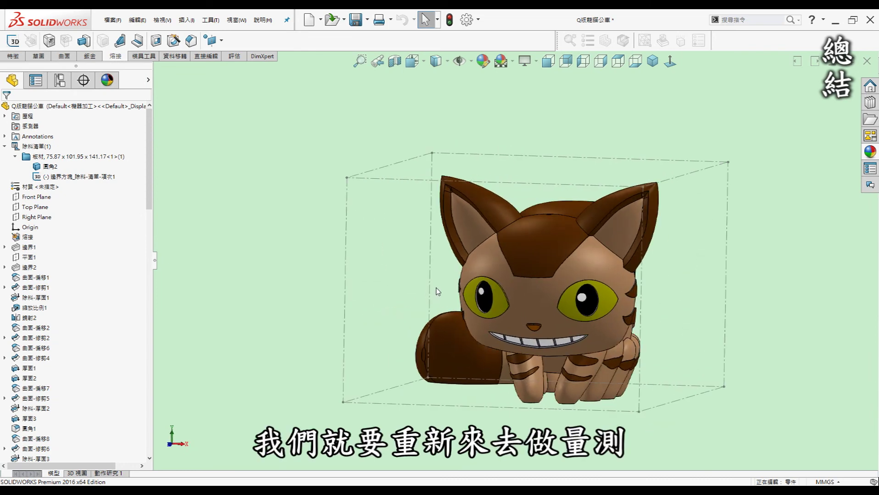
{"action": "key", "text": "Left"}
{"action": "key", "text": "Left"}
{"action": "key", "text": "Down"}
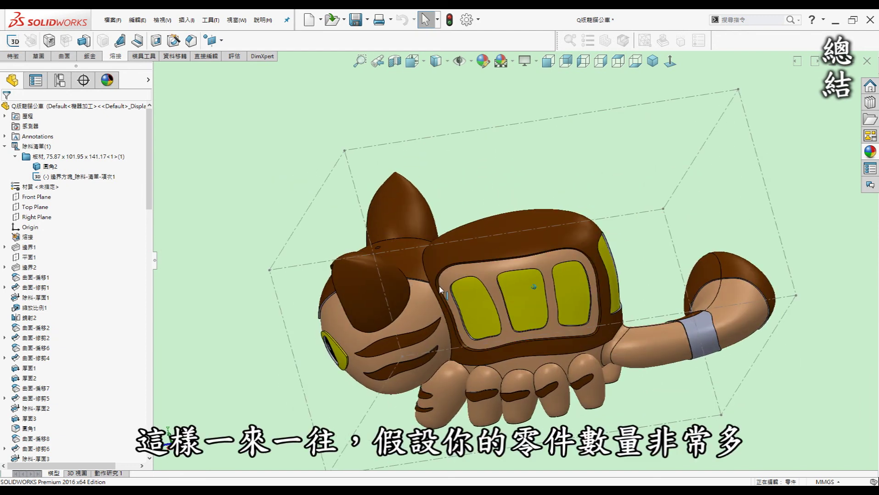
{"action": "key", "text": "Up"}
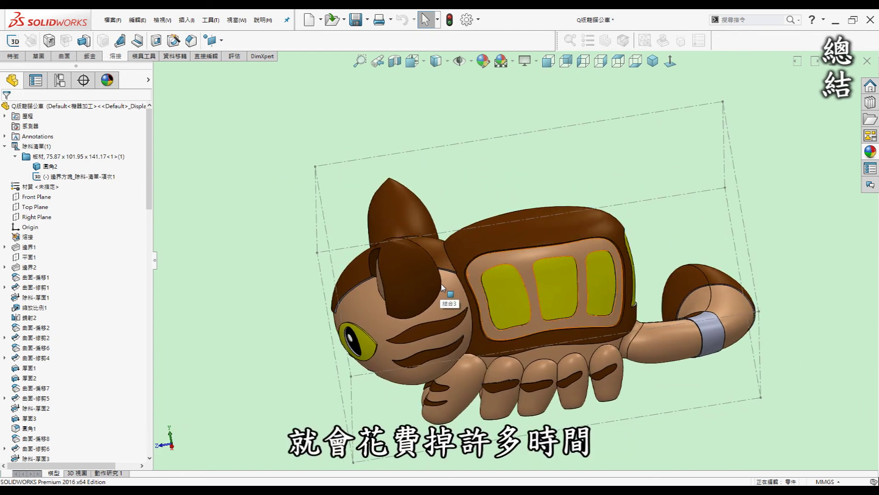
{"action": "key", "text": "Right"}
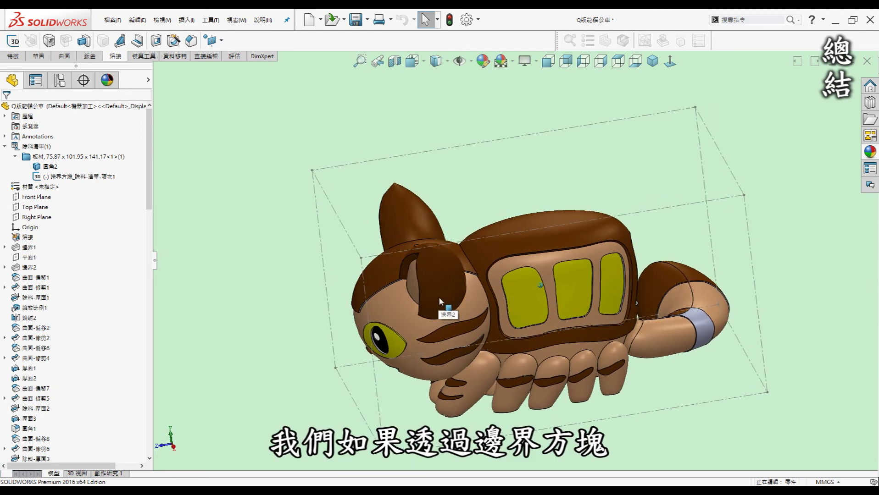
{"action": "key", "text": "Right"}
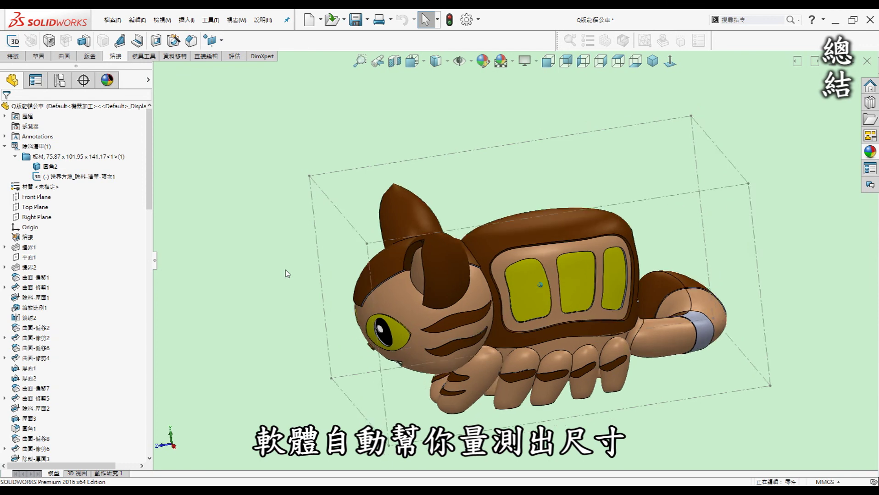
{"action": "key", "text": "Right"}
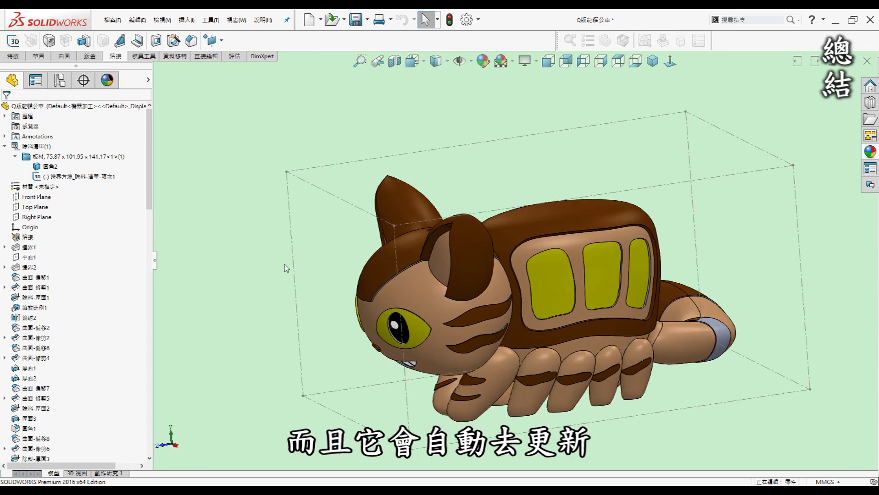
{"action": "key", "text": "Down"}
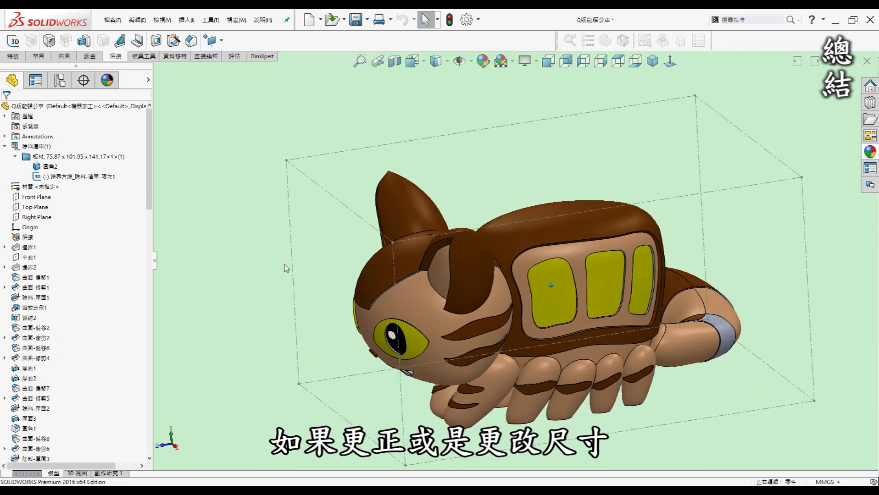
{"action": "key", "text": "Up"}
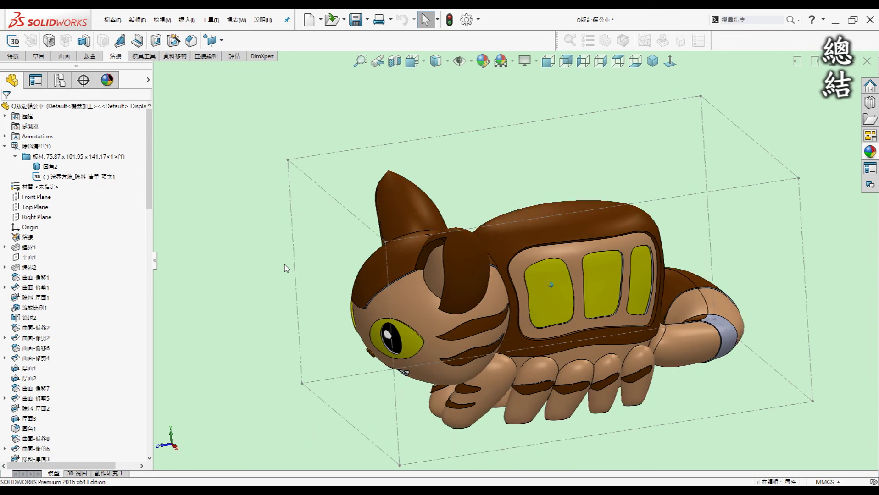
{"action": "key", "text": "Left"}
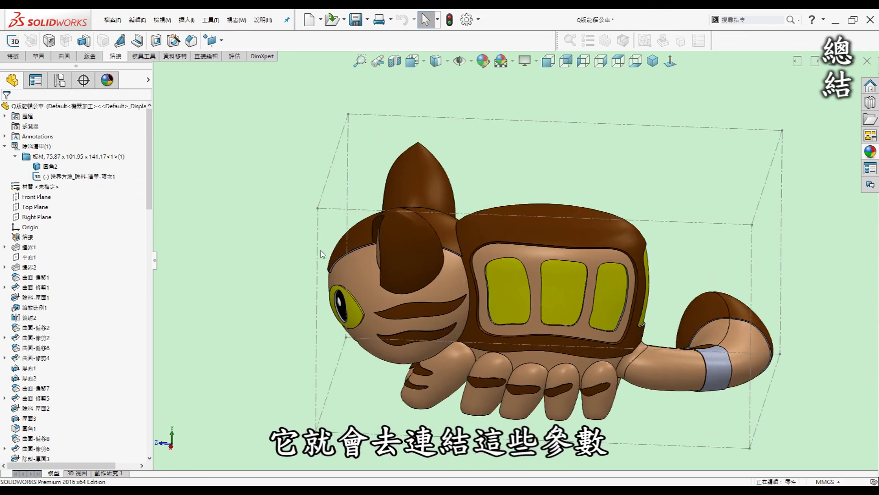
{"action": "key", "text": "Right"}
{"action": "key", "text": "Right"}
{"action": "key", "text": "Left"}
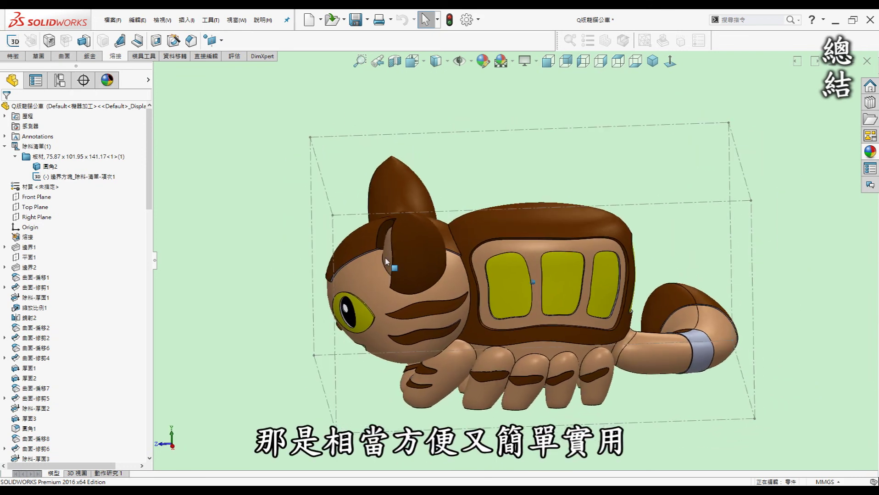
{"action": "key", "text": "Right"}
{"action": "key", "text": "Down"}
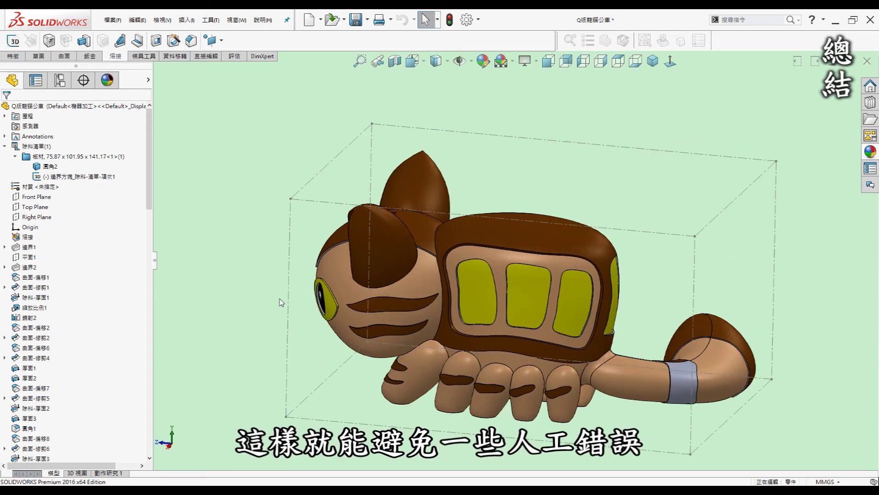
{"action": "key", "text": "Right"}
{"action": "key", "text": "Down"}
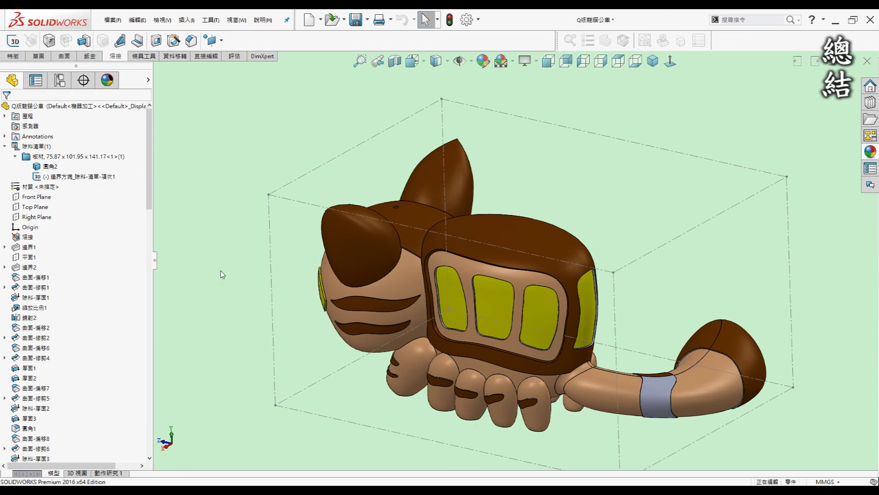
{"action": "key", "text": "Up"}
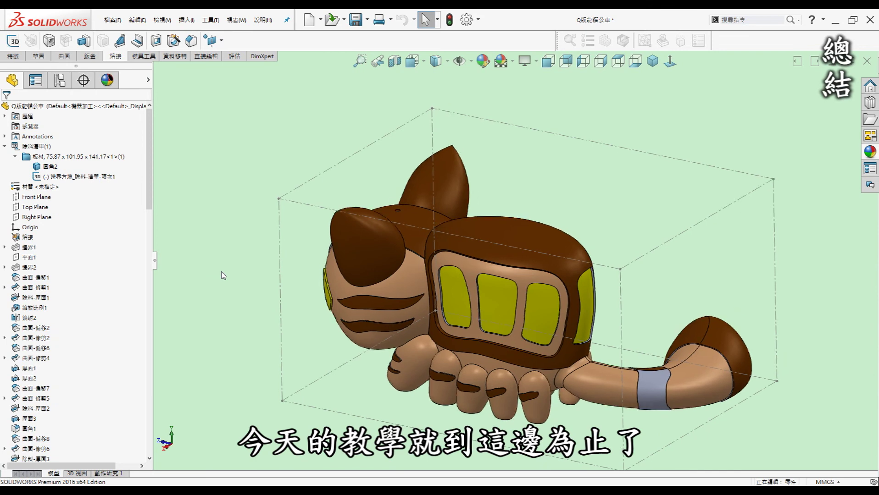
{"action": "middle_click_drag", "start_coordinate": [223, 275], "coordinate": [239, 274]}
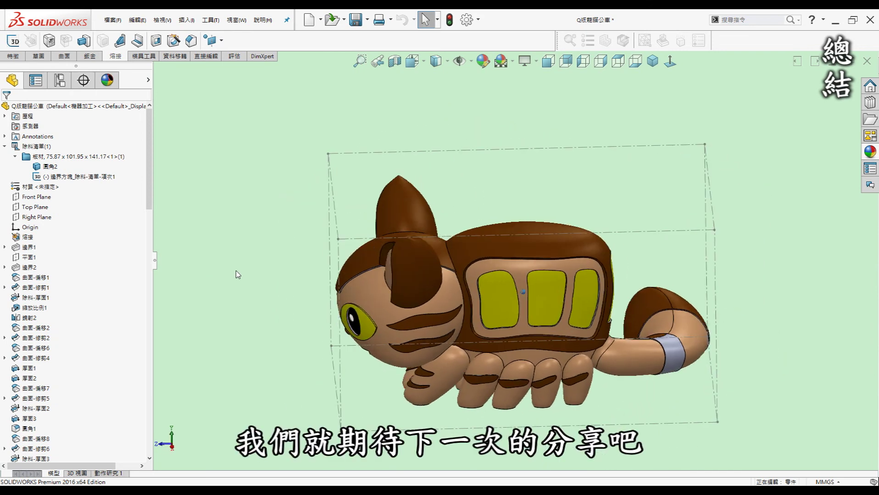